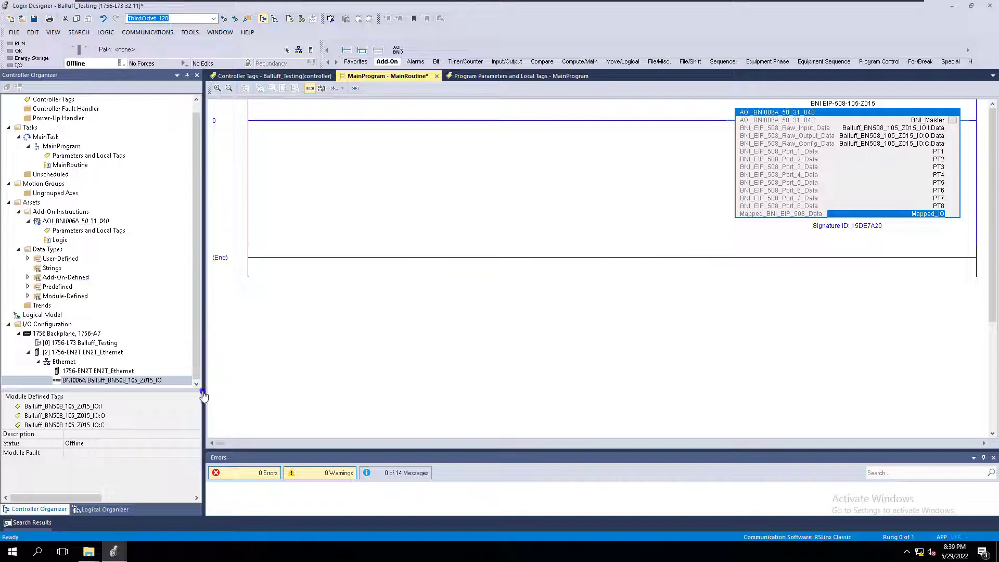
# Open the controller tags and examine the configuration, input and output tags of the Balluff_BN508_105_Z015_IO module
pyautogui.moveTo(185, 390); pyautogui.dragTo(186, 446)
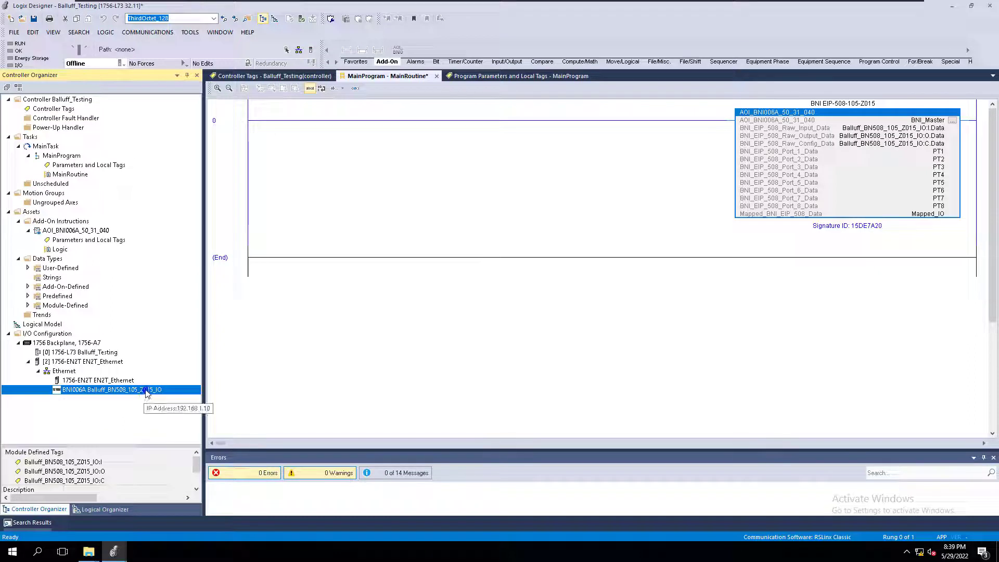
pyautogui.click(781, 113)
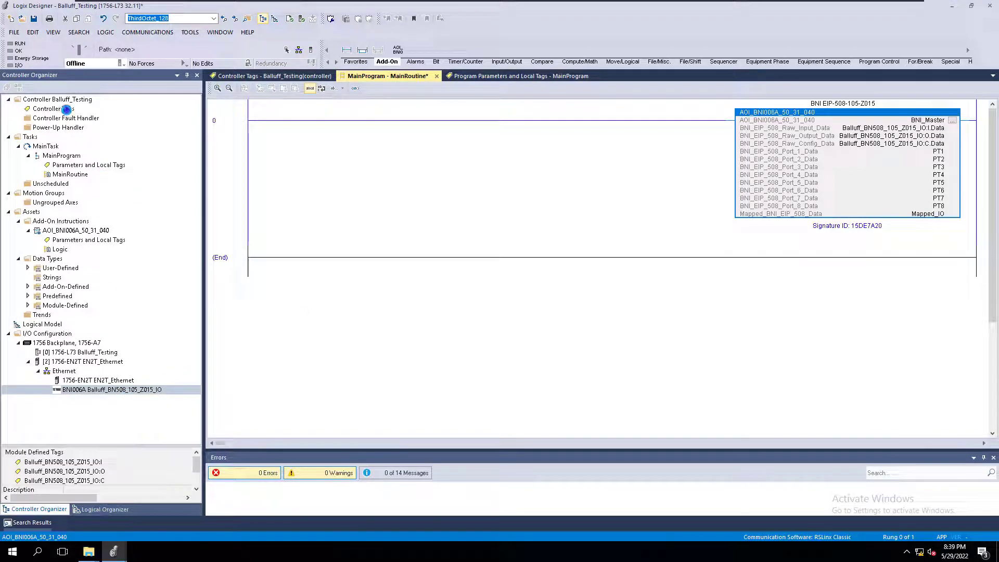
pyautogui.doubleClick(66, 109)
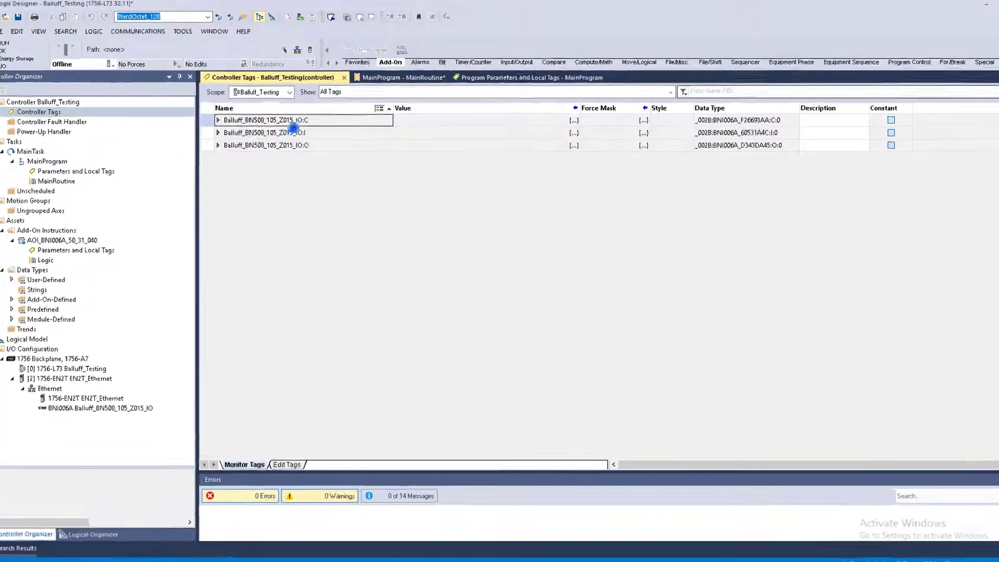
pyautogui.click(205, 121)
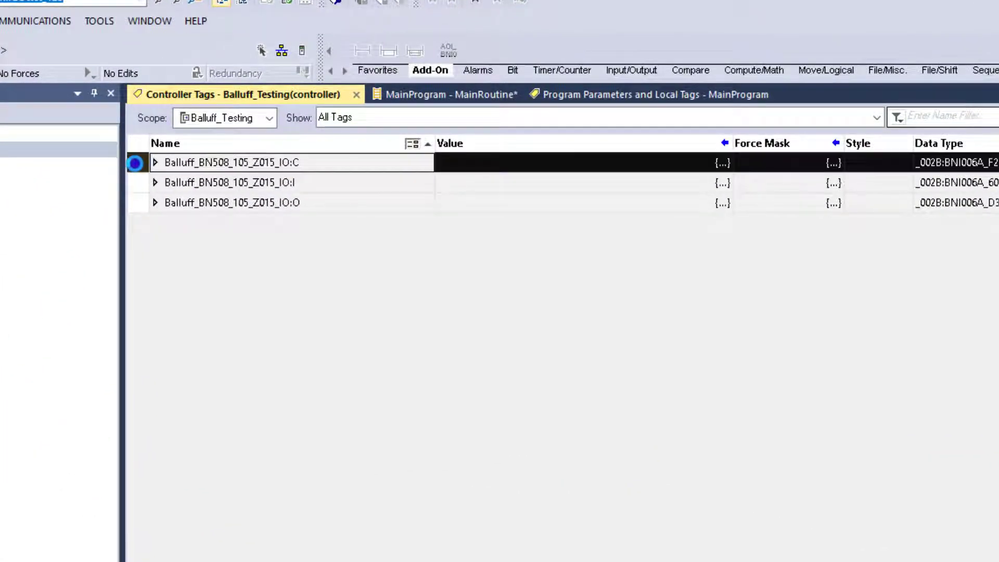
pyautogui.click(138, 183)
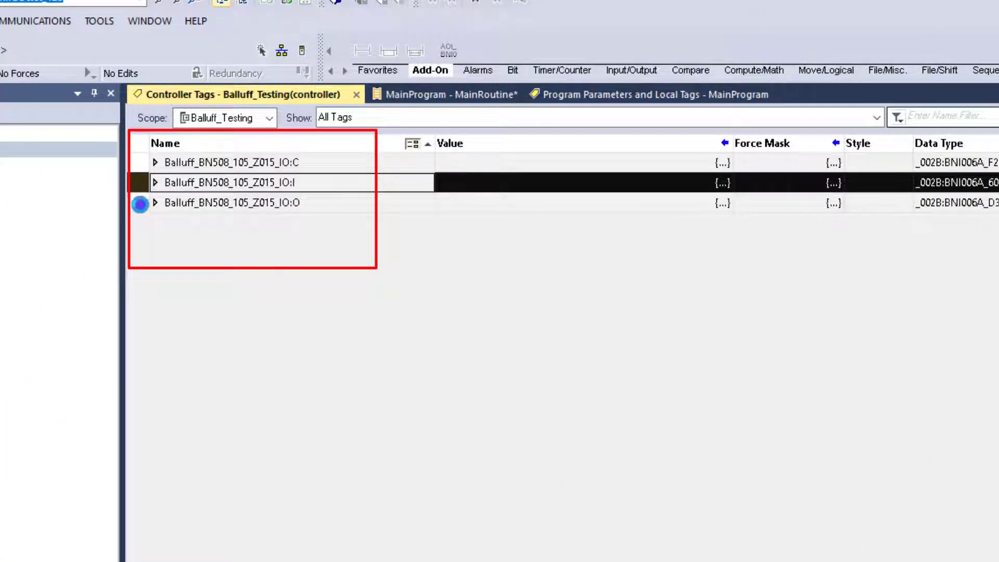
pyautogui.click(141, 206)
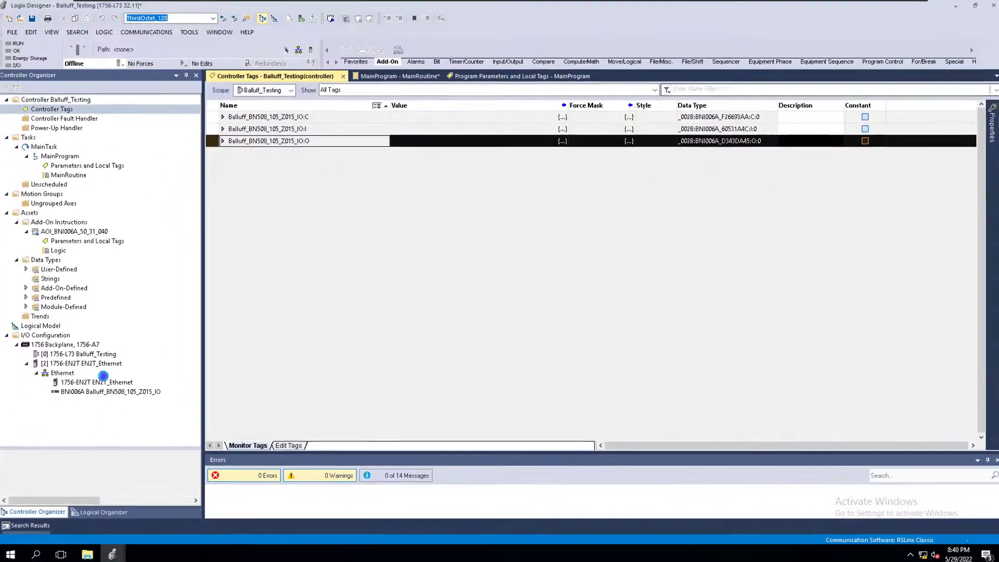
# Start a new module on the Ethernet network, filtering the catalog for 508 and choosing BNI007C (BNI EIP-508-105-Z015-C06)
pyautogui.click(103, 380)
pyautogui.rightClick(104, 380)
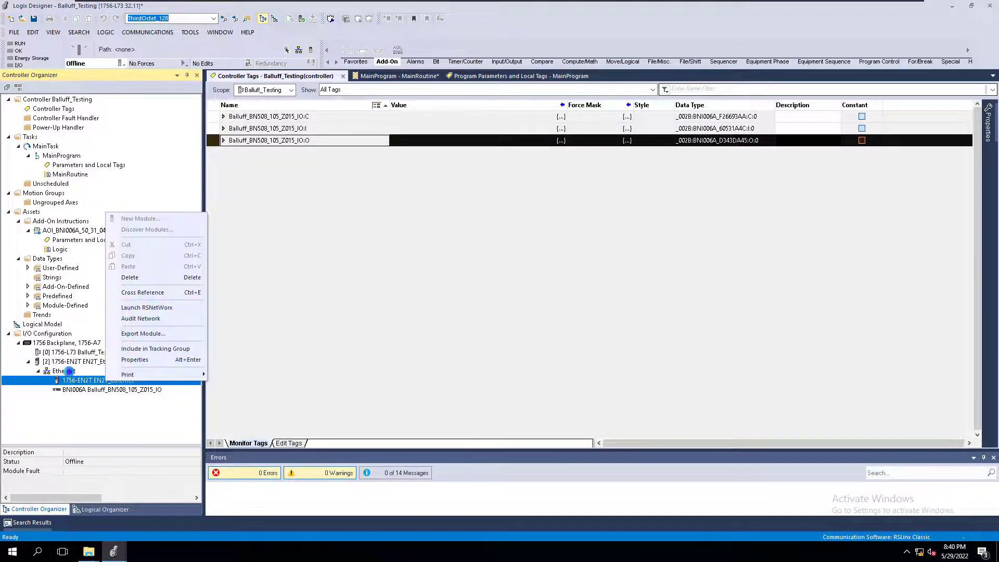
pyautogui.click(69, 371)
pyautogui.rightClick(69, 371)
pyautogui.click(219, 357)
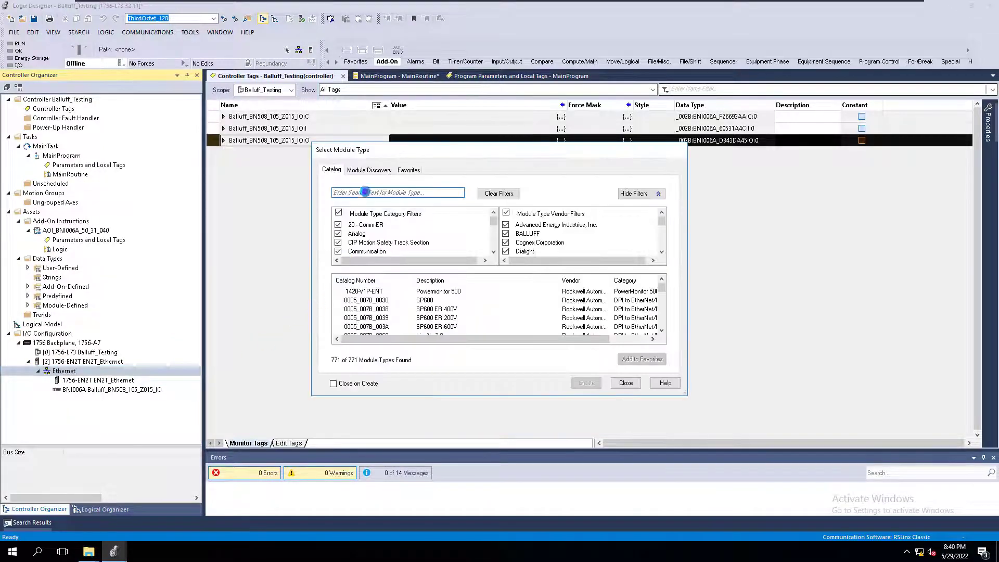
pyautogui.click(362, 195)
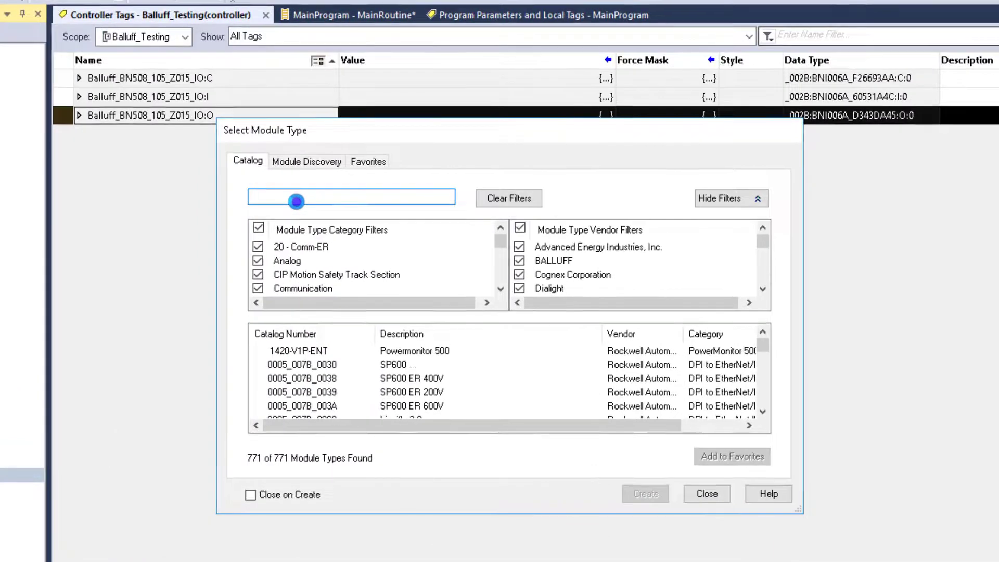
pyautogui.write('508')
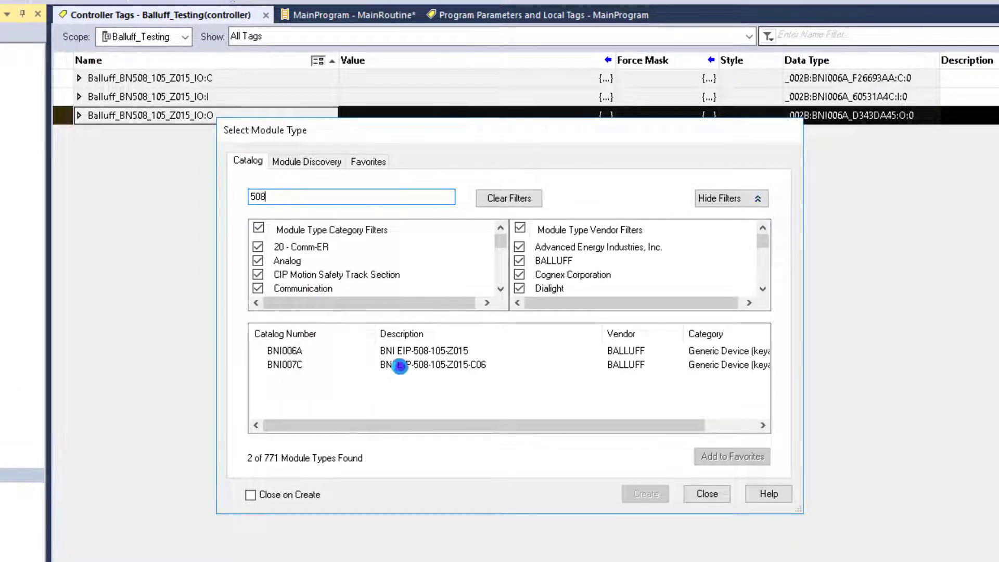
pyautogui.click(405, 363)
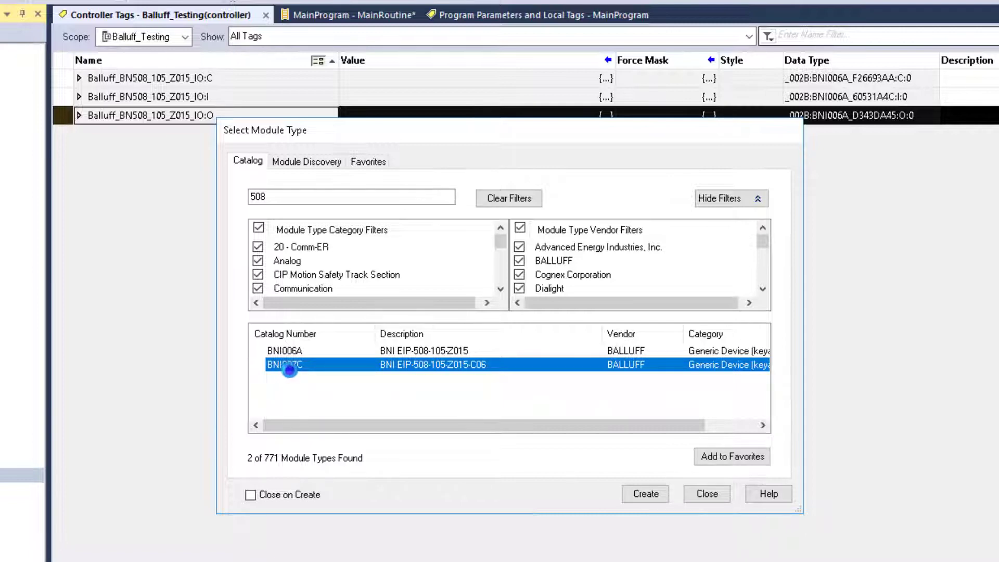
pyautogui.click(654, 492)
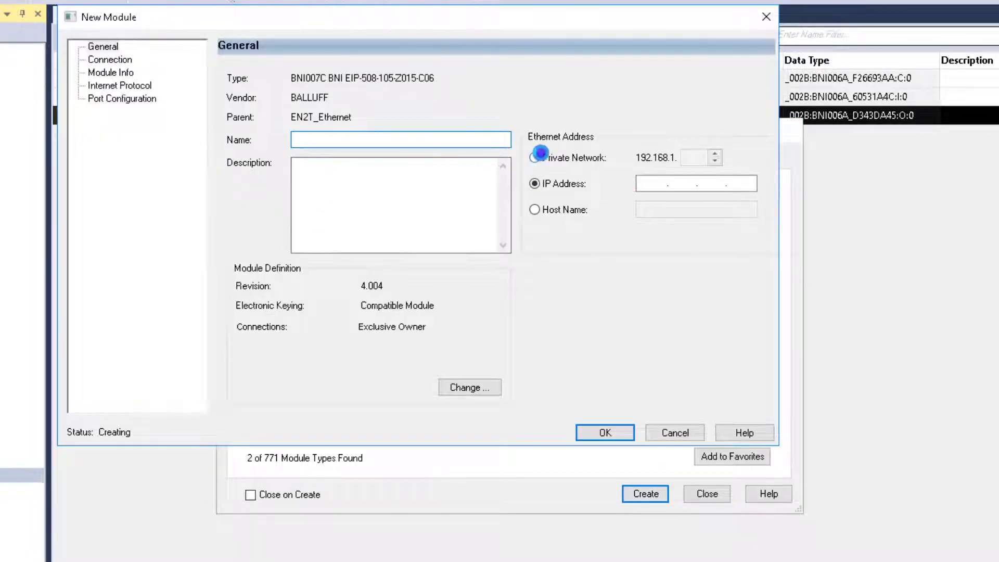
# Set the new module's private network address to 192.168.1.12, name it Balluff_IO, create it and close the module catalog
pyautogui.click(534, 157)
pyautogui.click(700, 157)
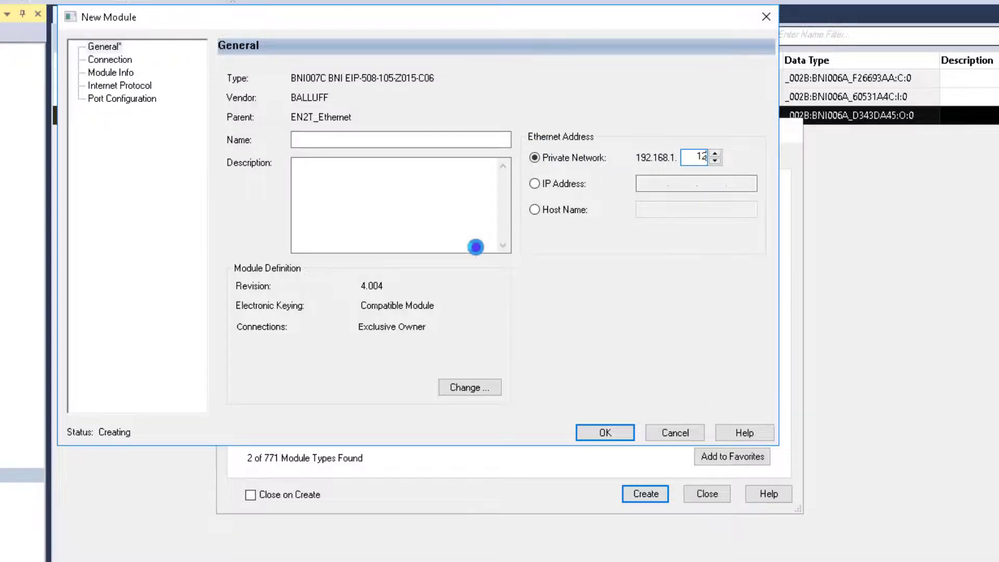
pyautogui.click(405, 140)
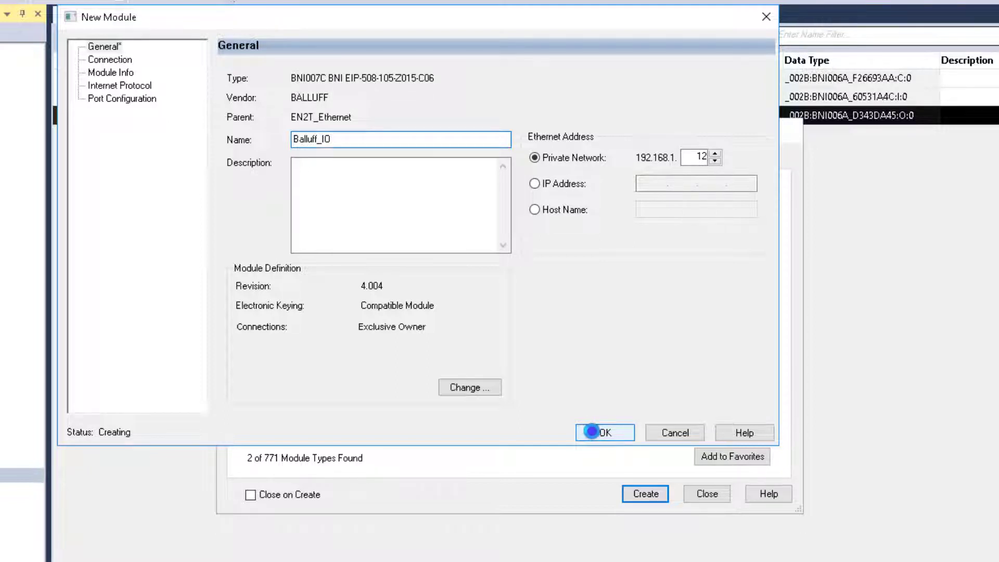
pyautogui.click(591, 431)
pyautogui.click(706, 493)
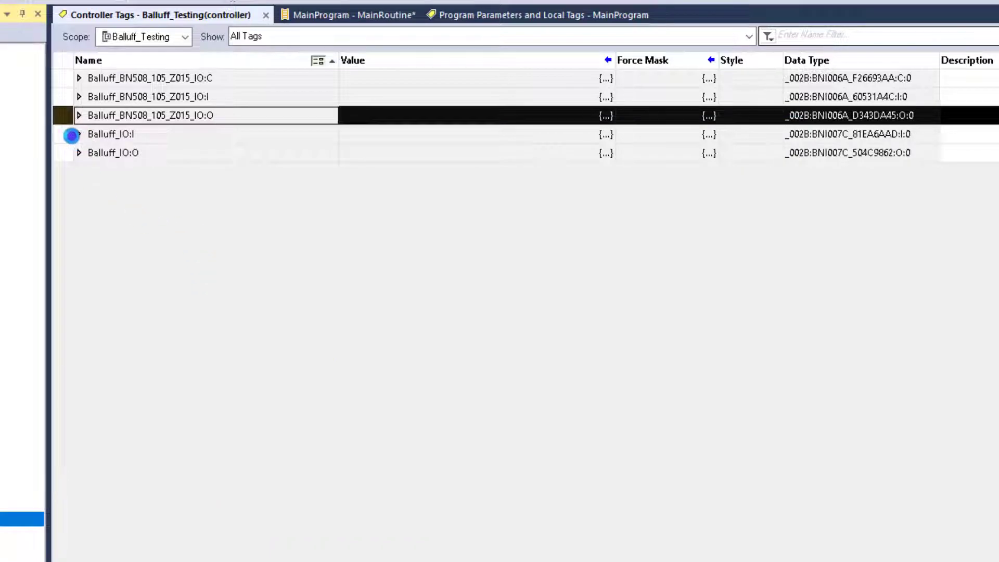
# Expand the Balluff_IO input and output tags to examine their data members and array types
pyautogui.click(72, 135)
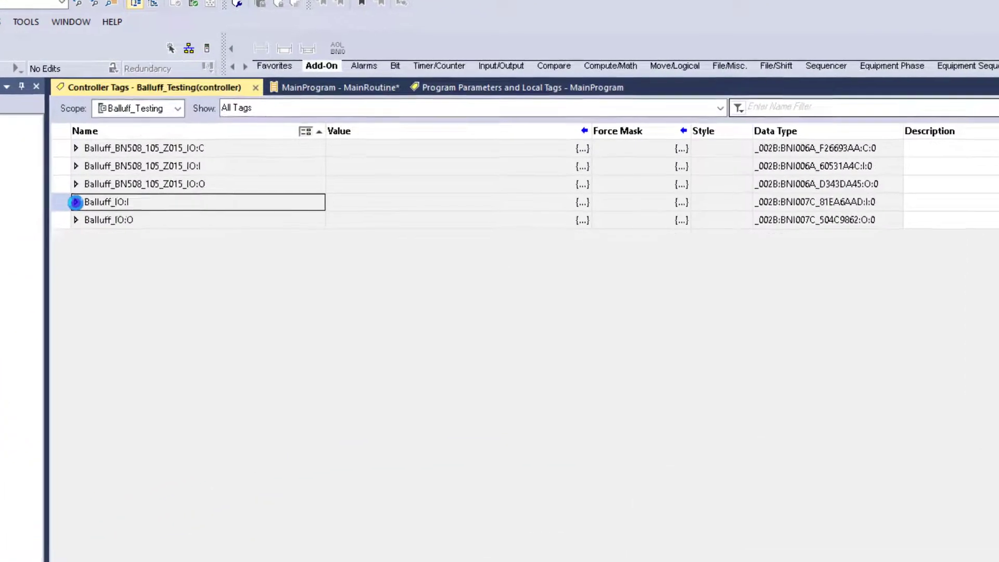
pyautogui.click(223, 152)
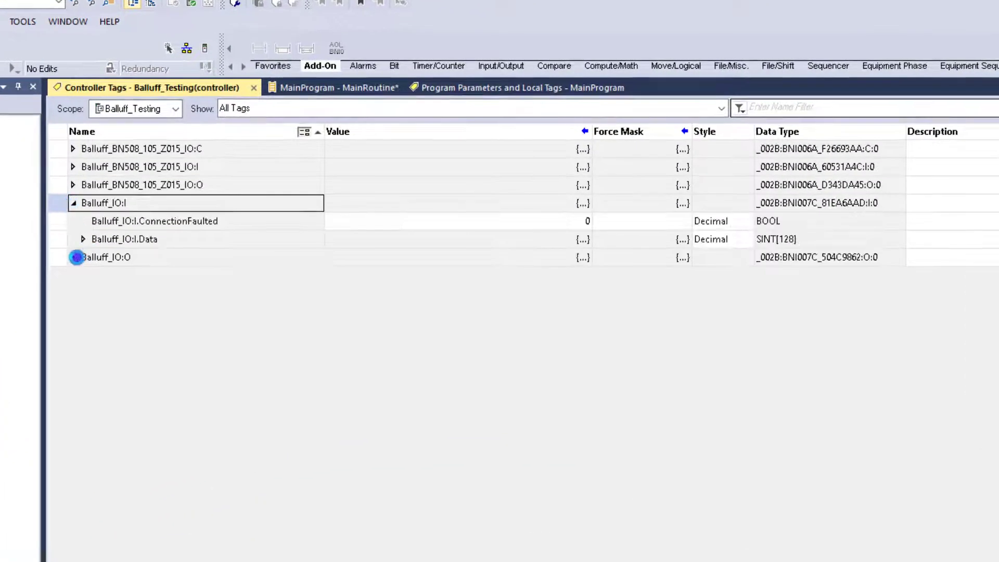
pyautogui.click(73, 257)
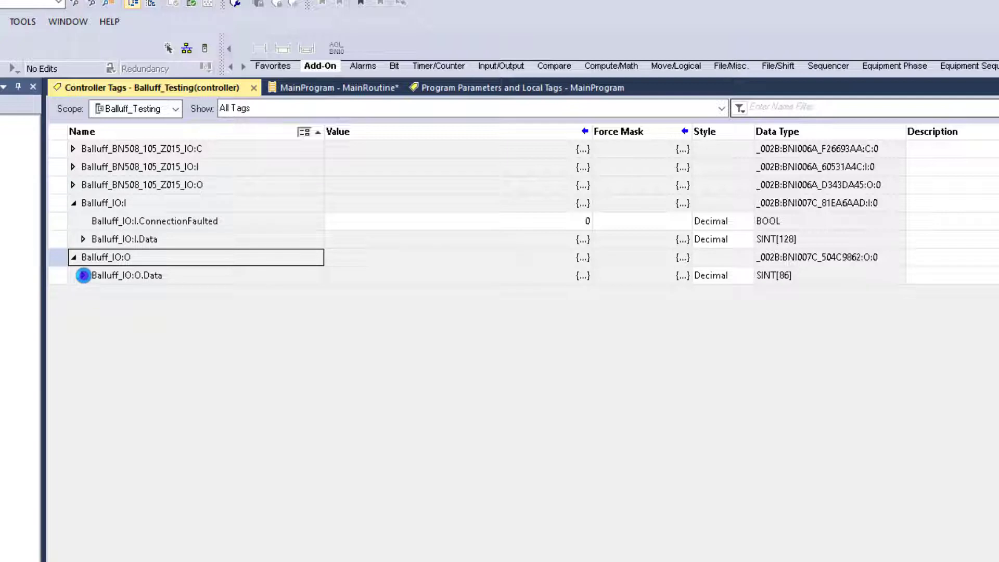
pyautogui.click(83, 275)
pyautogui.click(83, 151)
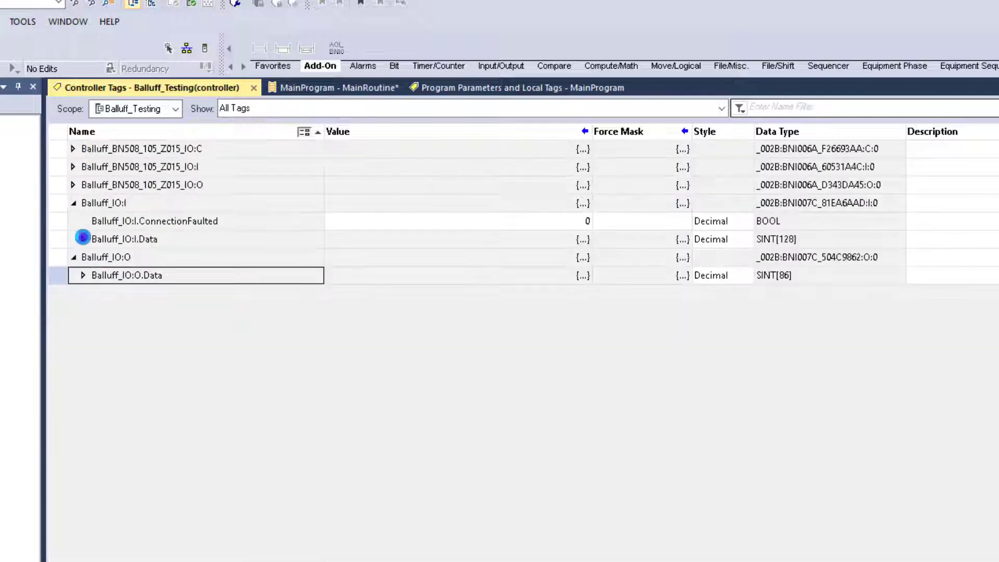
pyautogui.click(73, 202)
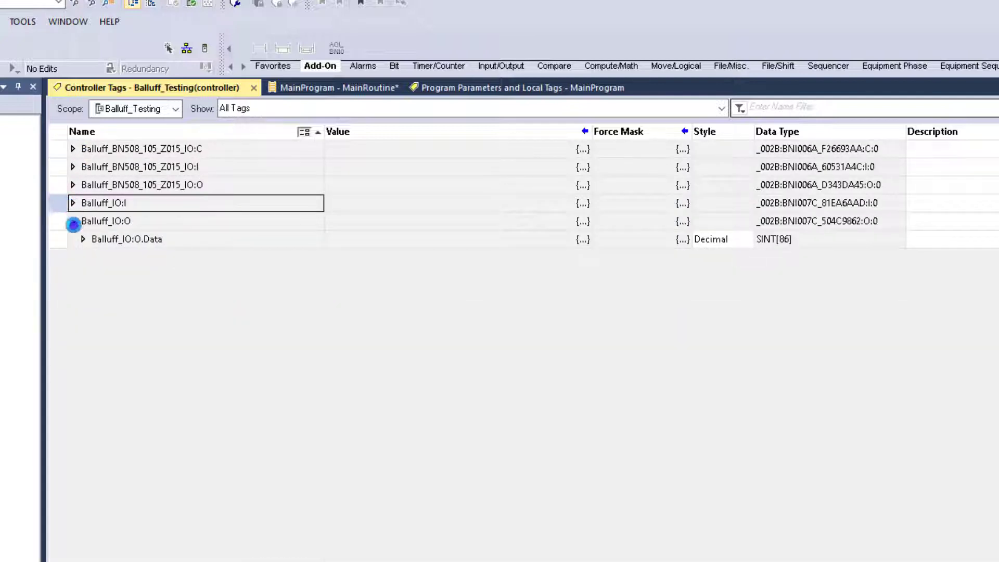
# Open the Balluff_IO module's properties and review its module definition without changing it
pyautogui.doubleClick(3, 546)
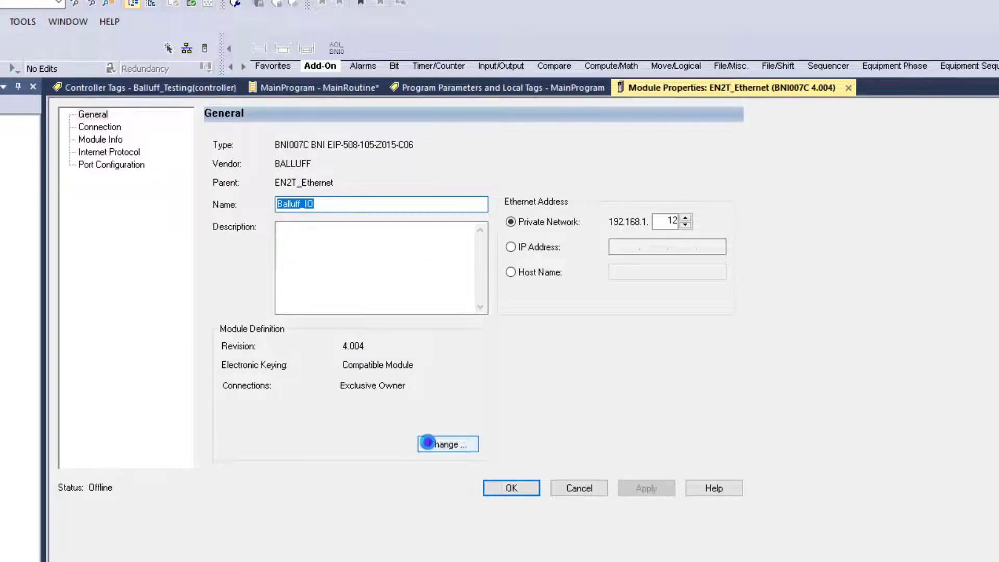
pyautogui.click(442, 444)
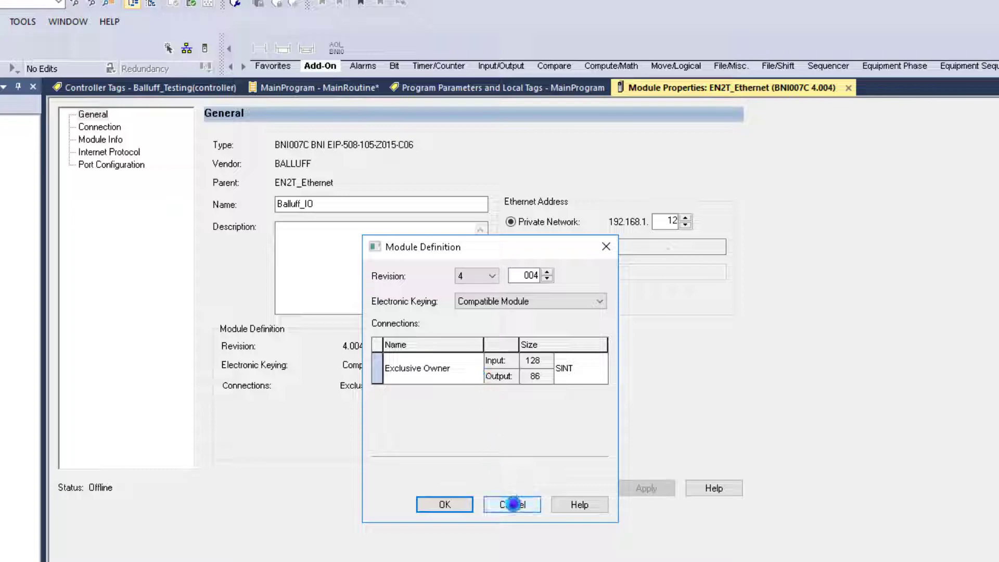
pyautogui.click(510, 503)
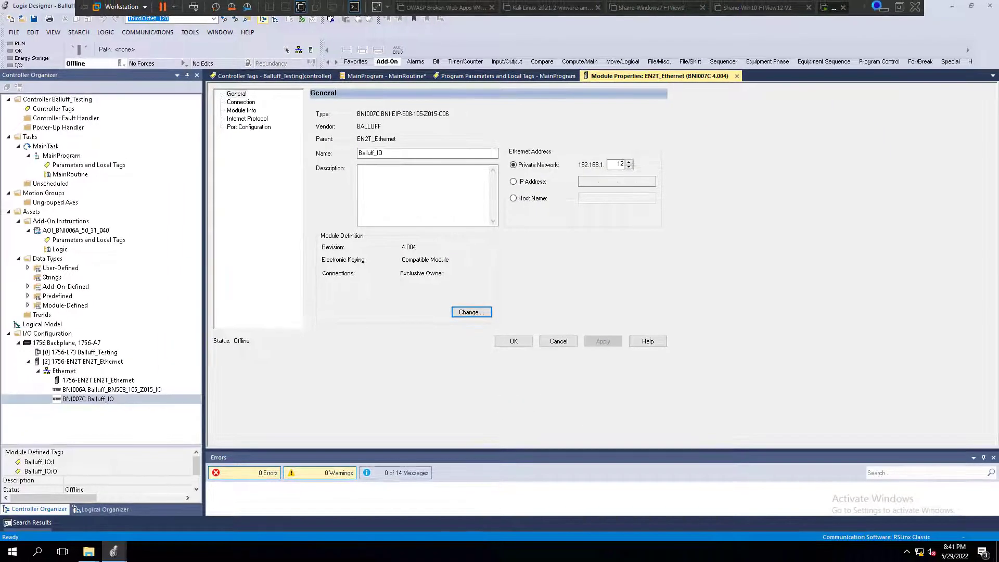
# Switch to the browser and search the Balluff website for 508-105-z015, clearing the search term when finished
pyautogui.hotkey('alt', 'Tab')
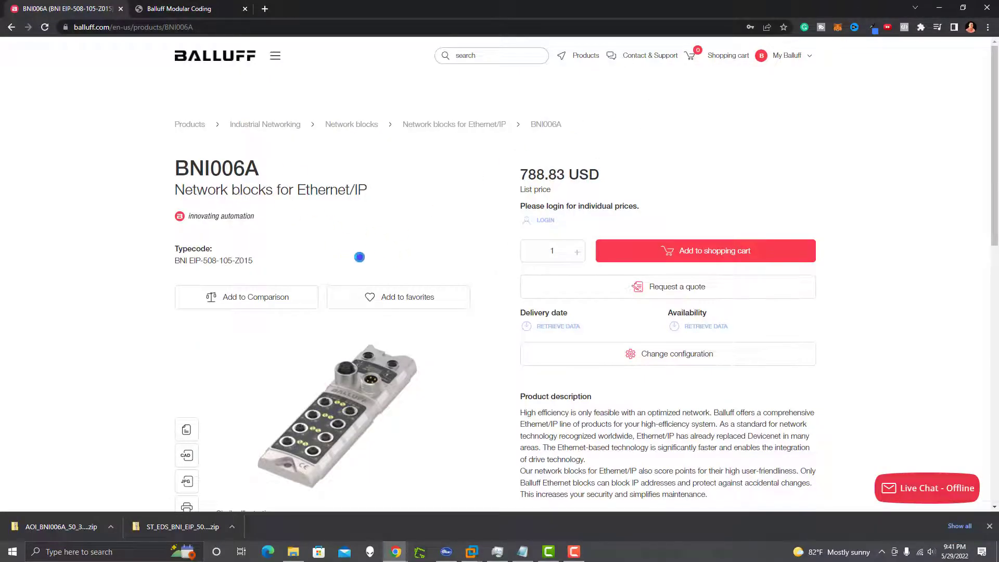
pyautogui.click(498, 54)
pyautogui.write('508-105-z015')
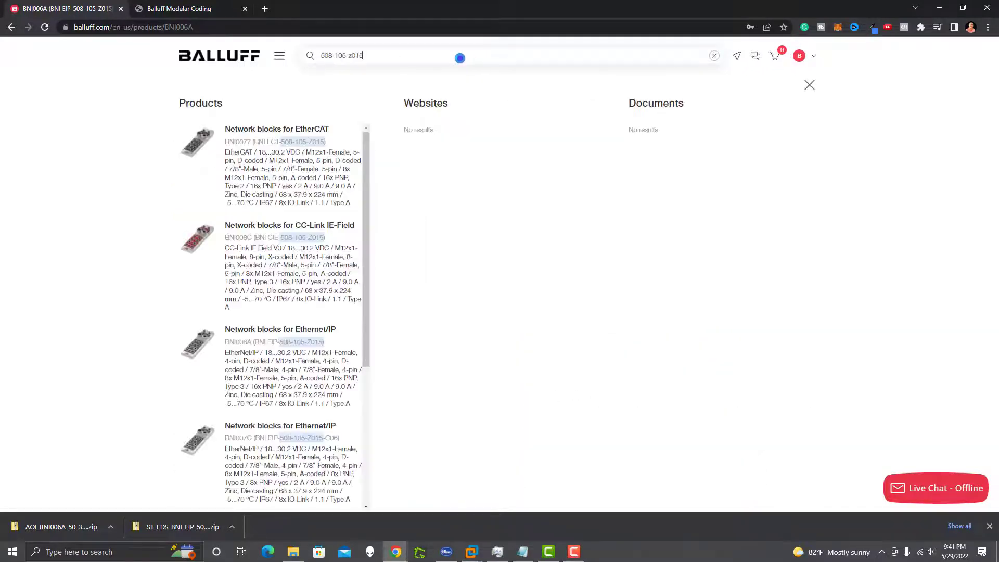
pyautogui.moveTo(457, 57); pyautogui.dragTo(311, 59)
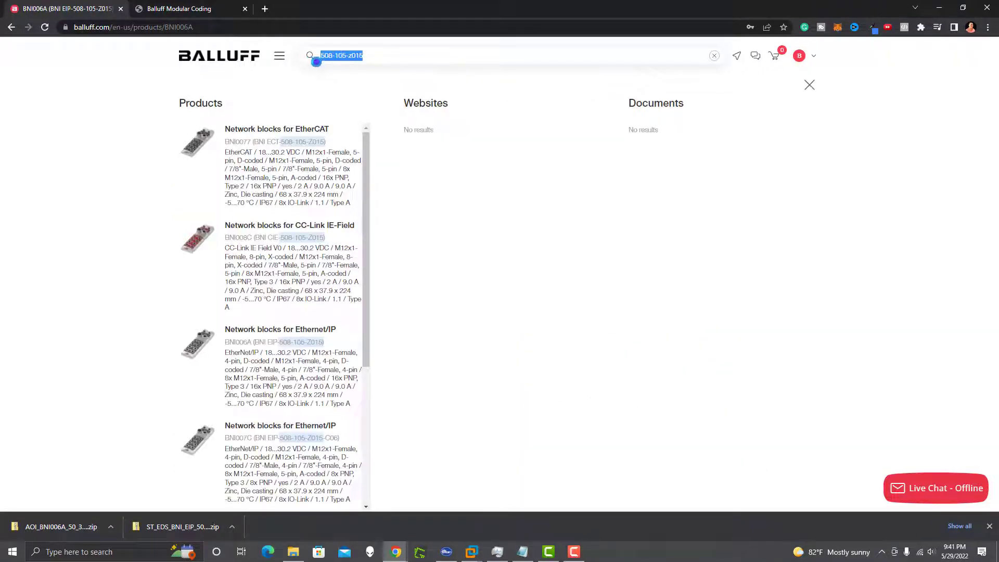
pyautogui.press('BackSpace')
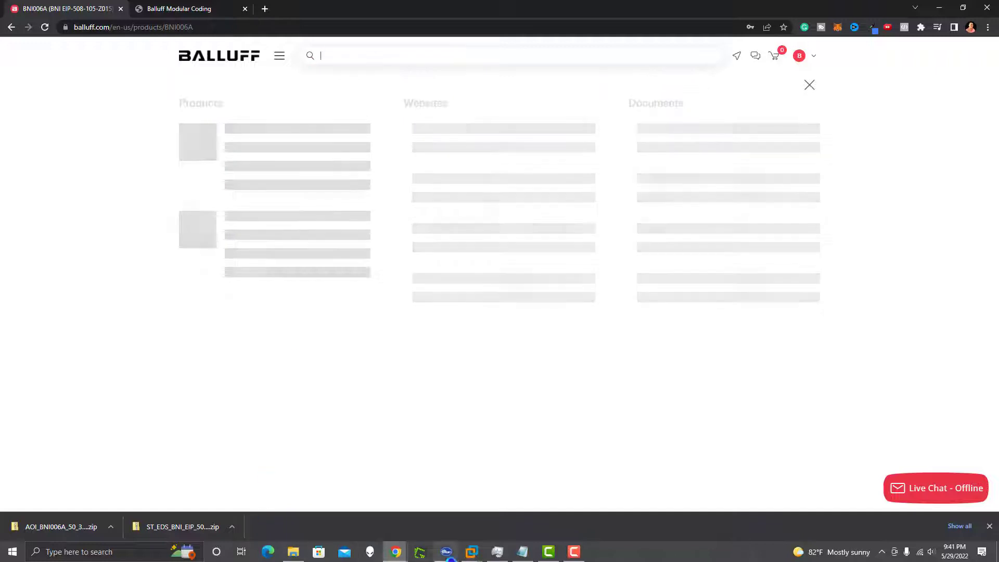
# Copy part number bn508-105-z015-c06 from the Notepad file, search the Balluff website using it without the prefix, and open the BNI007C product page
pyautogui.click(522, 551)
pyautogui.moveTo(498, 186); pyautogui.dragTo(400, 187)
pyautogui.hotkey('ctrl', 'c')
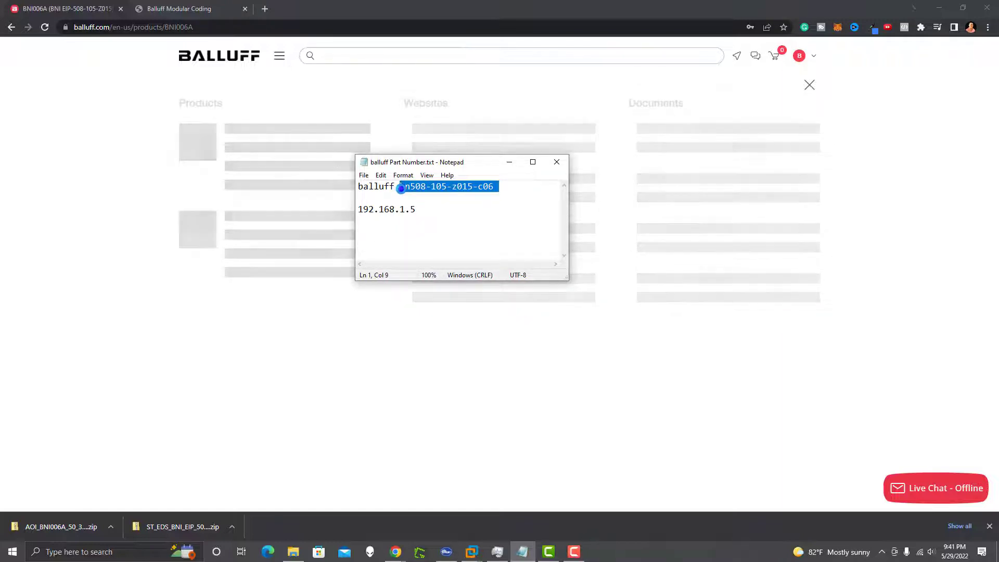
pyautogui.click(343, 56)
pyautogui.hotkey('ctrl', 'v')
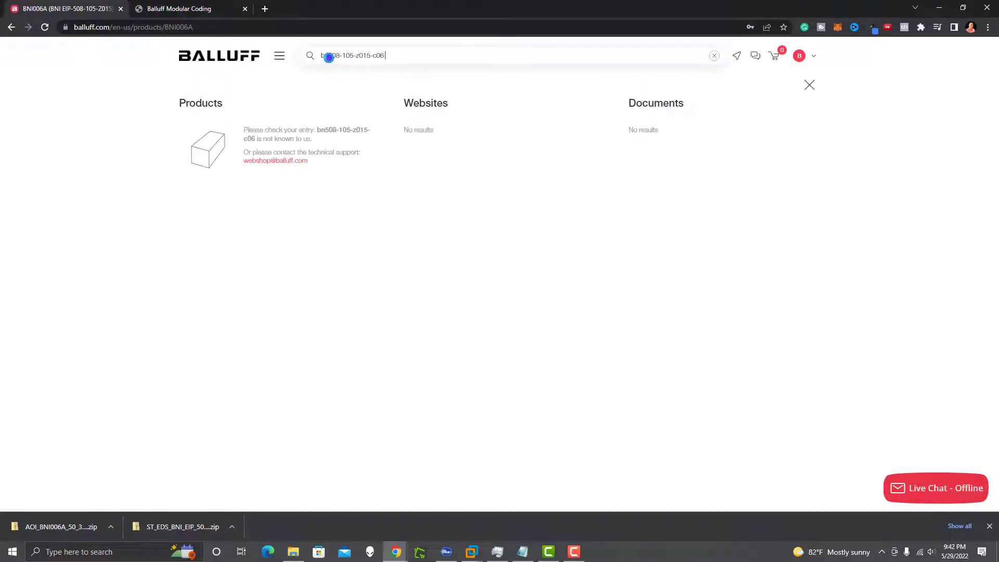
pyautogui.press('BackSpace')
pyautogui.click(316, 127)
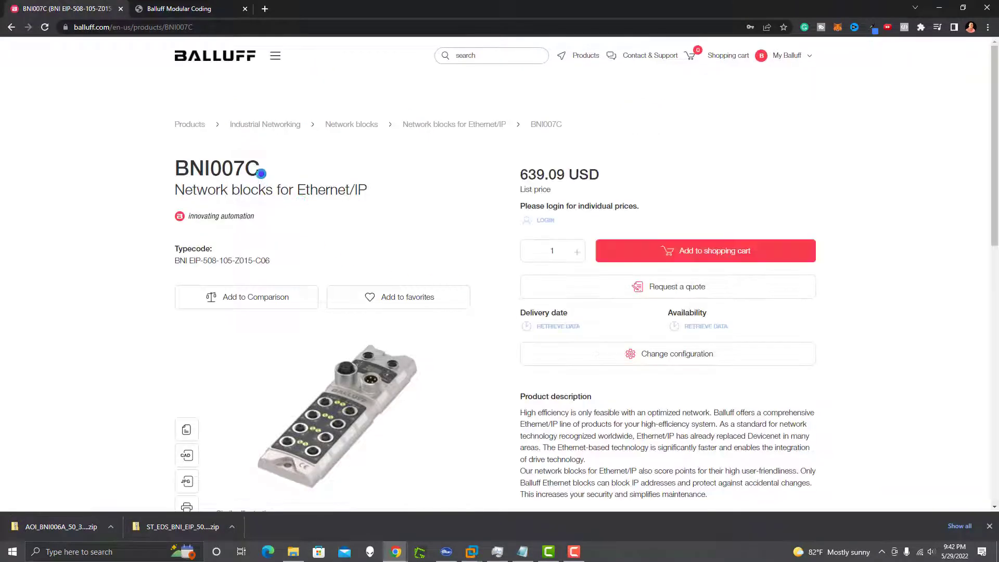
# Show the BNI007C product downloads and locate the English manual for BNI EIP-508-105-Z015-C06
pyautogui.moveTo(175, 168); pyautogui.dragTo(282, 175)
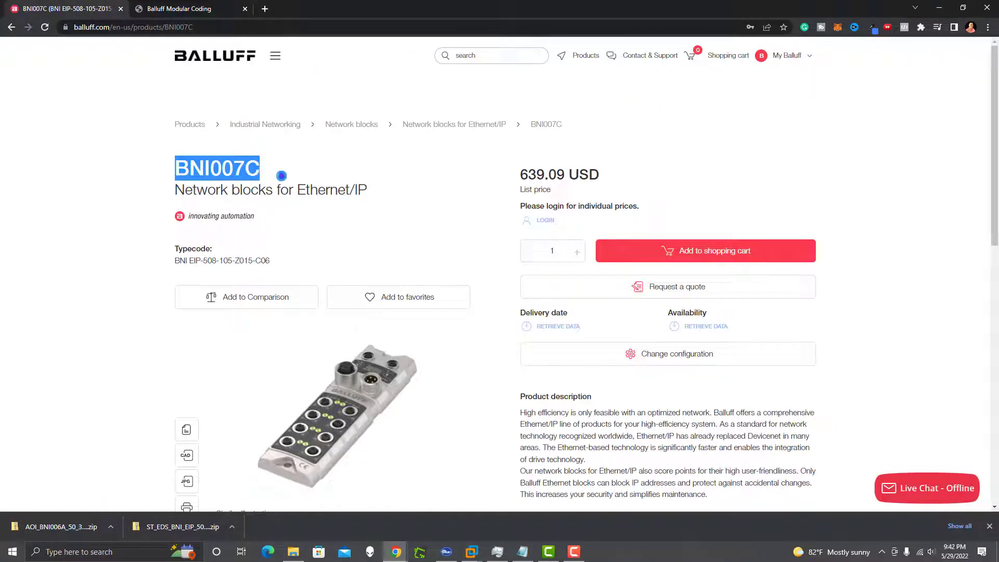
pyautogui.scroll(-6, 423, 252)
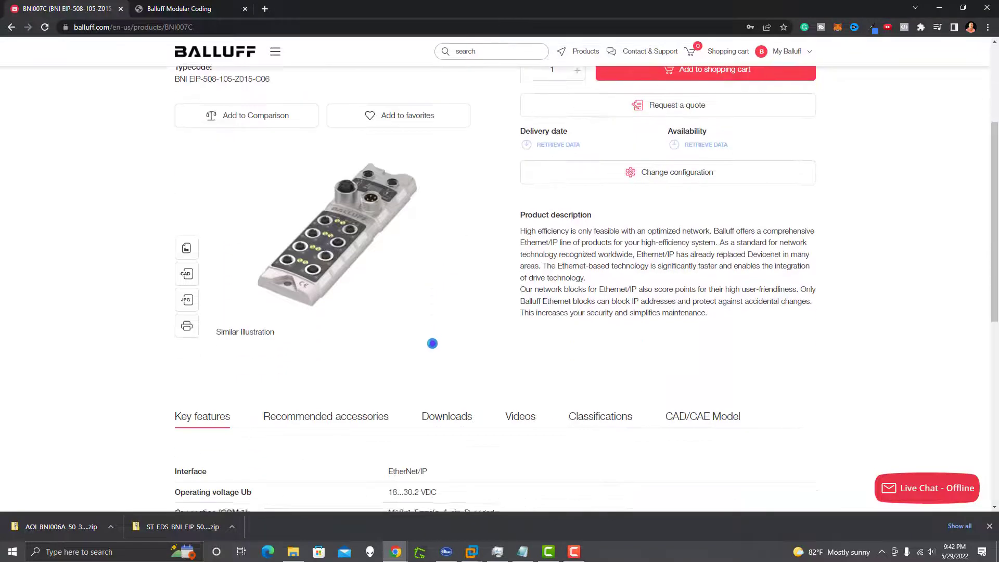
pyautogui.click(449, 284)
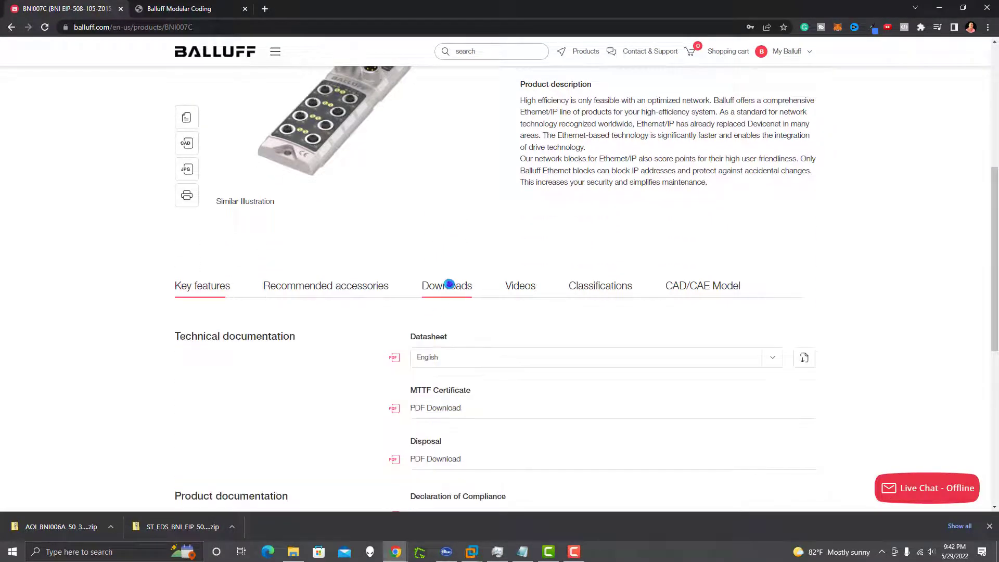
pyautogui.scroll(-5, 444, 328)
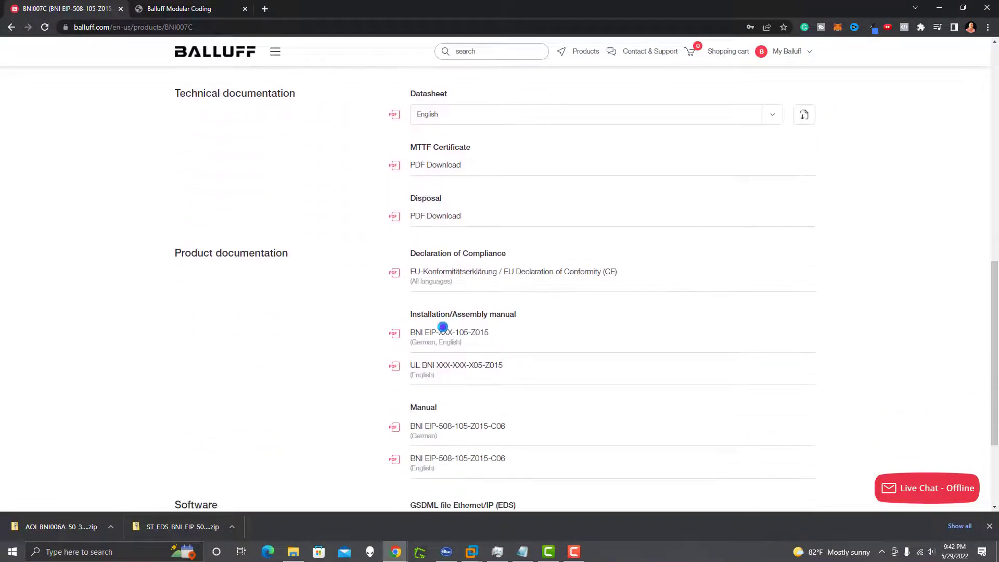
pyautogui.scroll(-2, 441, 329)
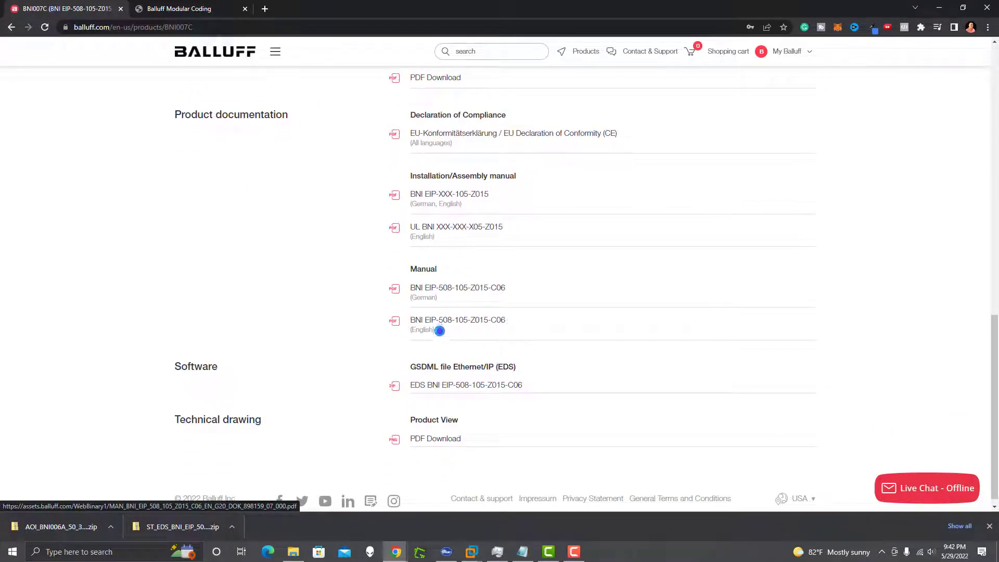
# Download the EDS file for BNI EIP-508-105-Z015-C06 and open the module's English manual
pyautogui.scroll(-1, 439, 331)
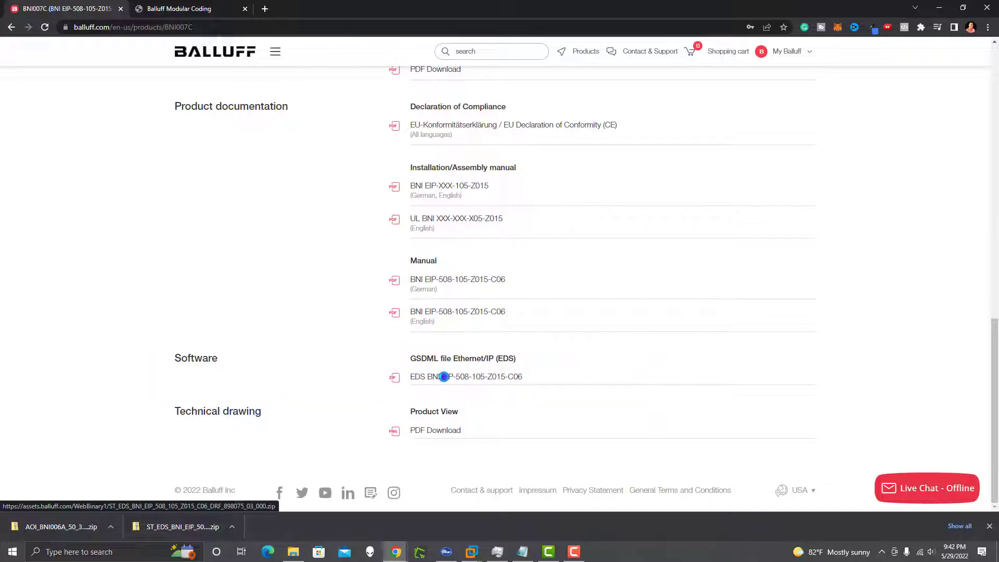
pyautogui.click(444, 376)
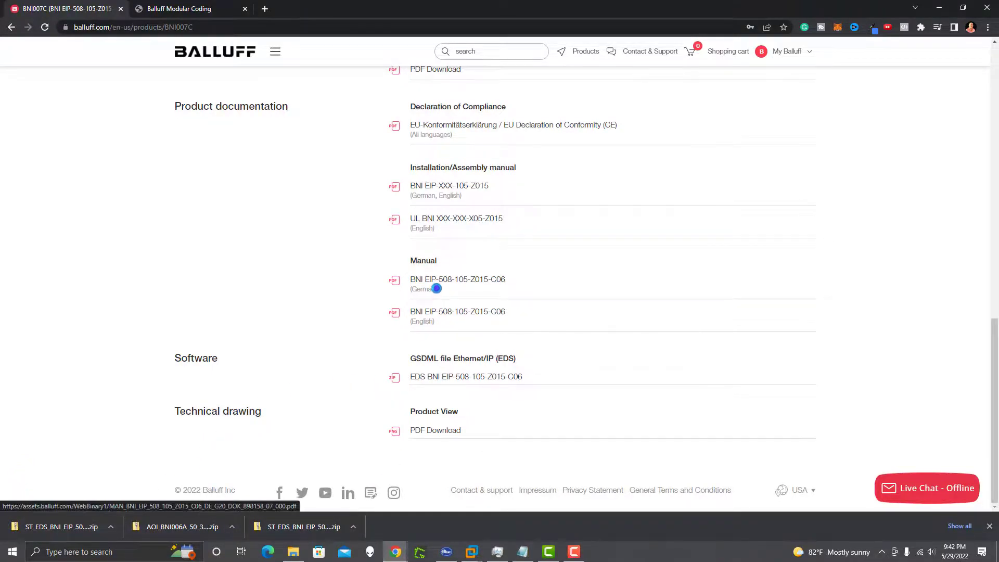
pyautogui.click(424, 312)
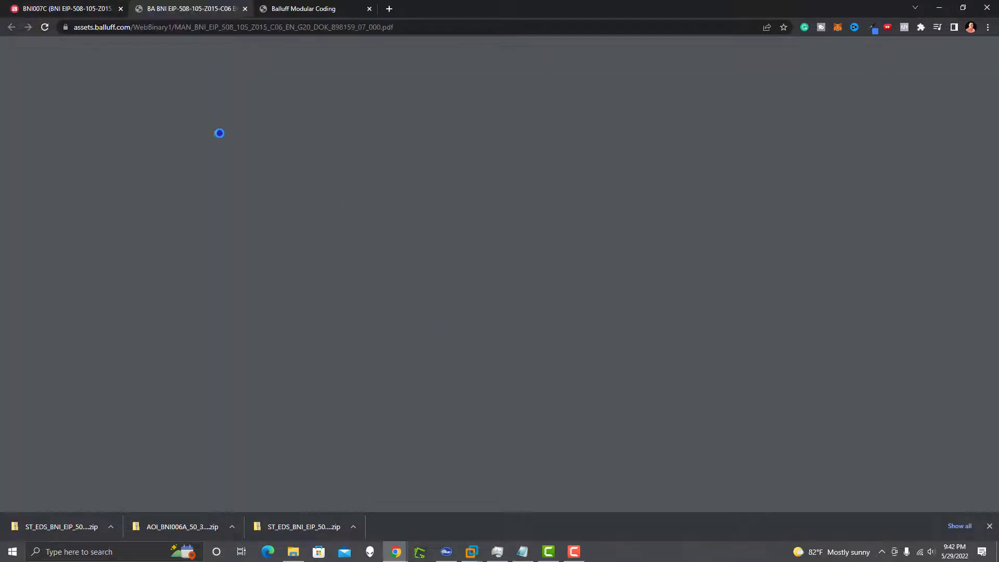
# Find section 5.1 on integration into Rockwell RS Logix 5000 in the manual and examine its setup instructions
pyautogui.scroll(-15, 438, 369)
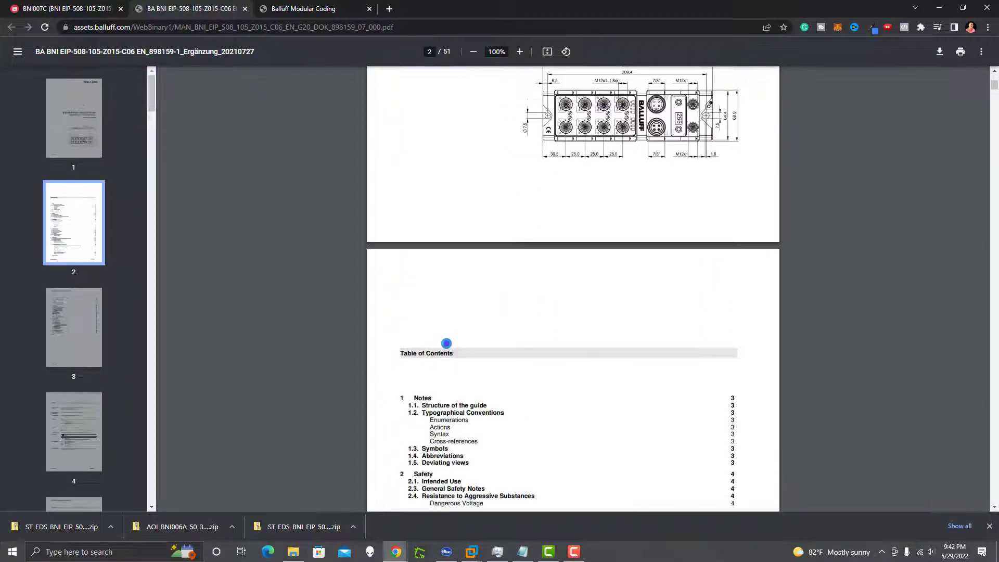
pyautogui.scroll(-2, 440, 334)
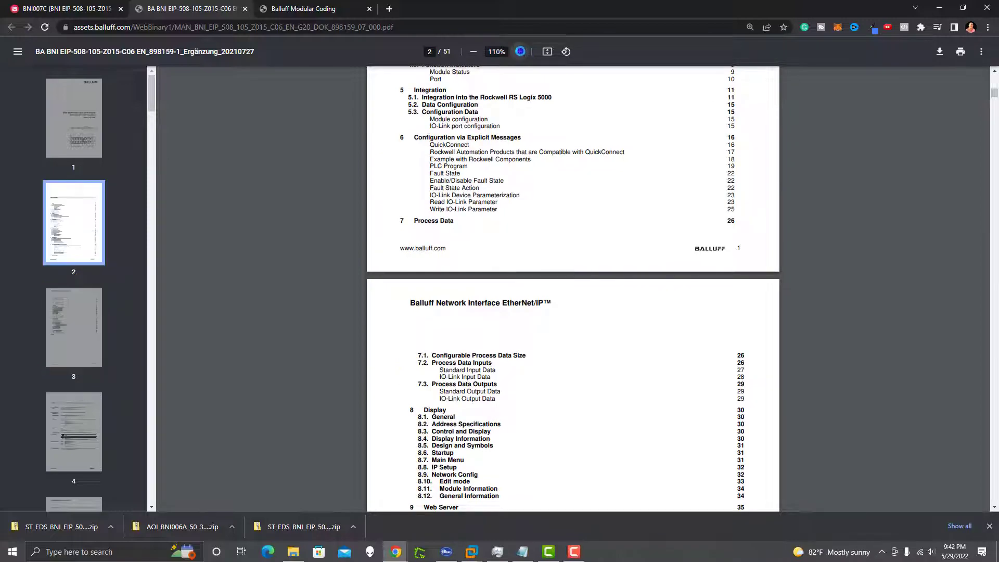
pyautogui.keyDown('ctrl'); pyautogui.scroll(3, 532, 183); pyautogui.keyUp('ctrl')
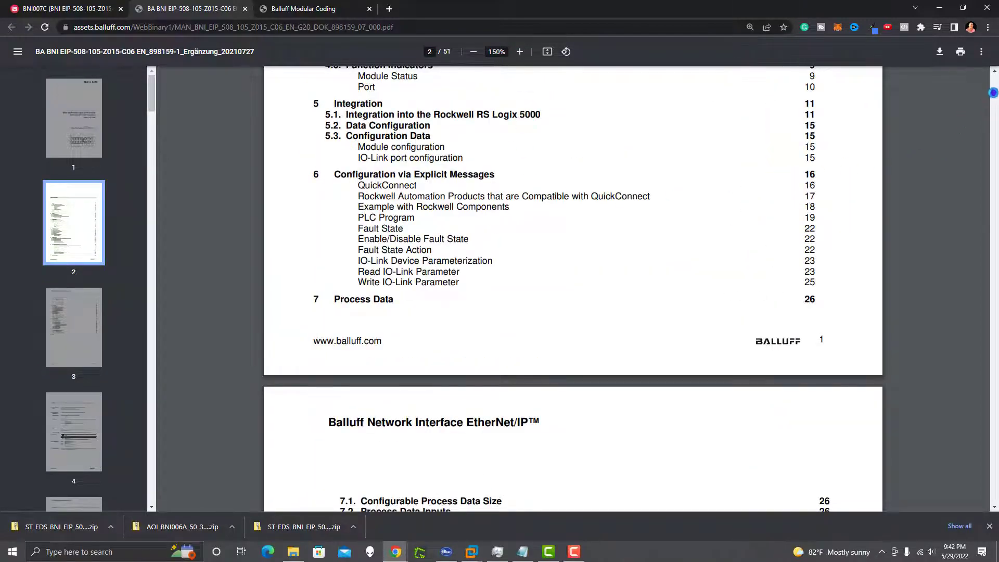
pyautogui.moveTo(993, 93); pyautogui.dragTo(981, 173)
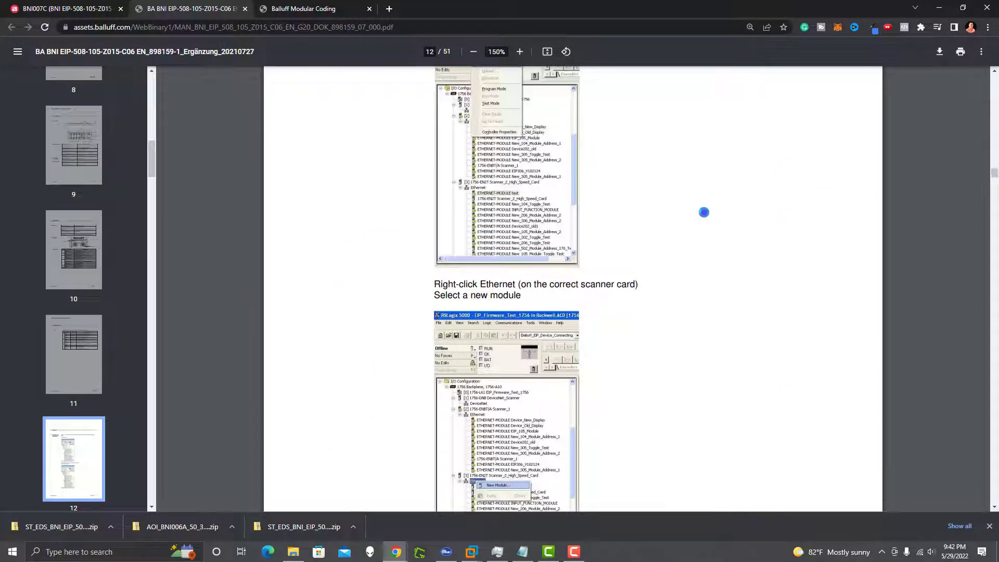
pyautogui.scroll(5, 704, 212)
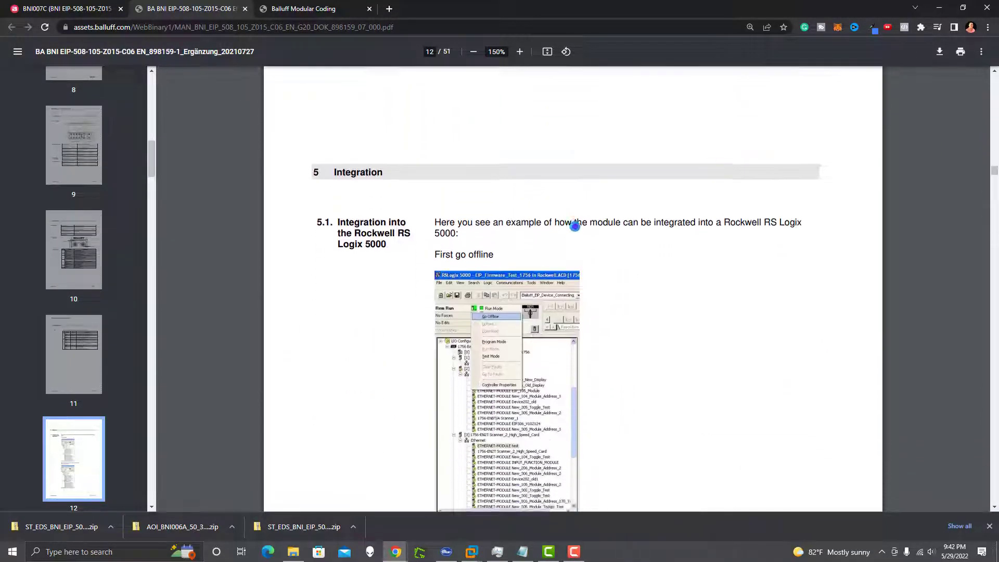
pyautogui.scroll(-3, 574, 225)
pyautogui.scroll(-10, 566, 282)
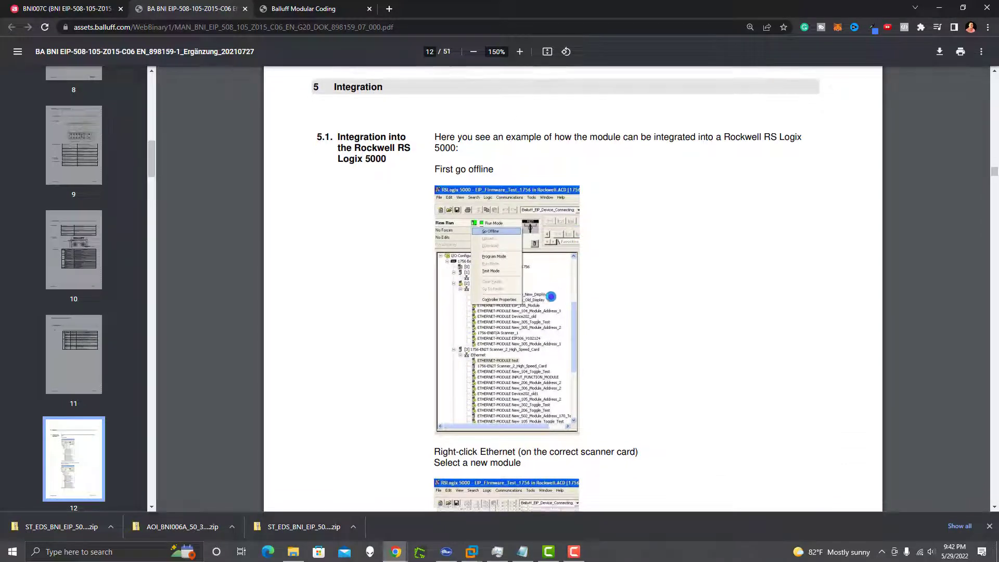
pyautogui.scroll(-10, 533, 343)
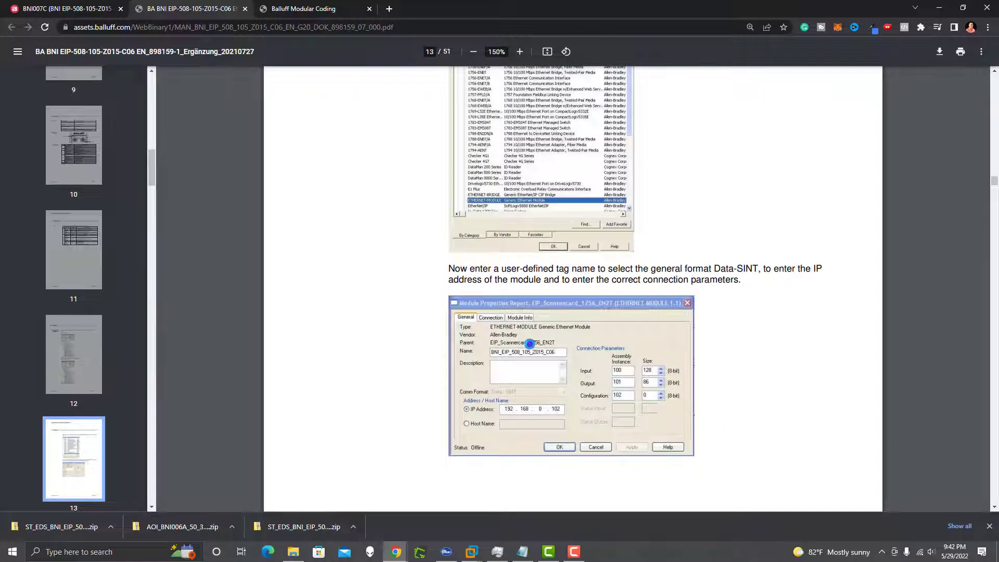
# Examine the connection parameters in the manual's example of the generic Ethernet module properties
pyautogui.scroll(-6, 520, 341)
pyautogui.scroll(1, 529, 326)
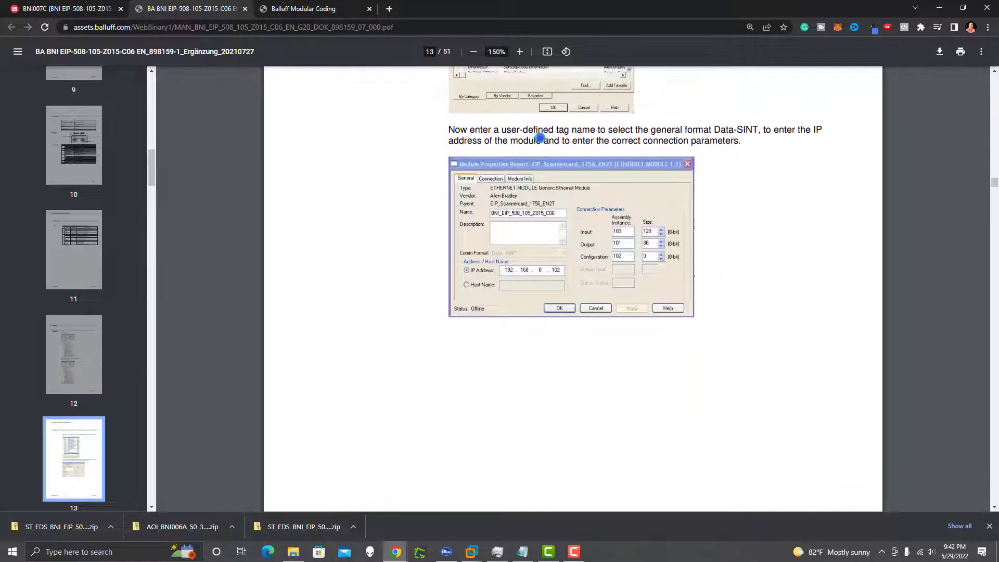
pyautogui.click(520, 52)
pyautogui.click(520, 52)
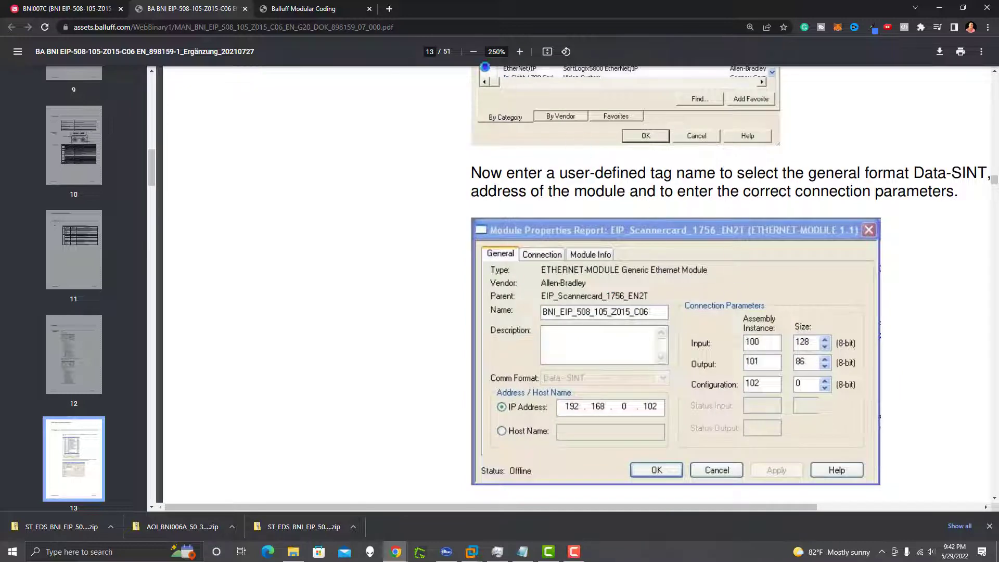
pyautogui.click(475, 52)
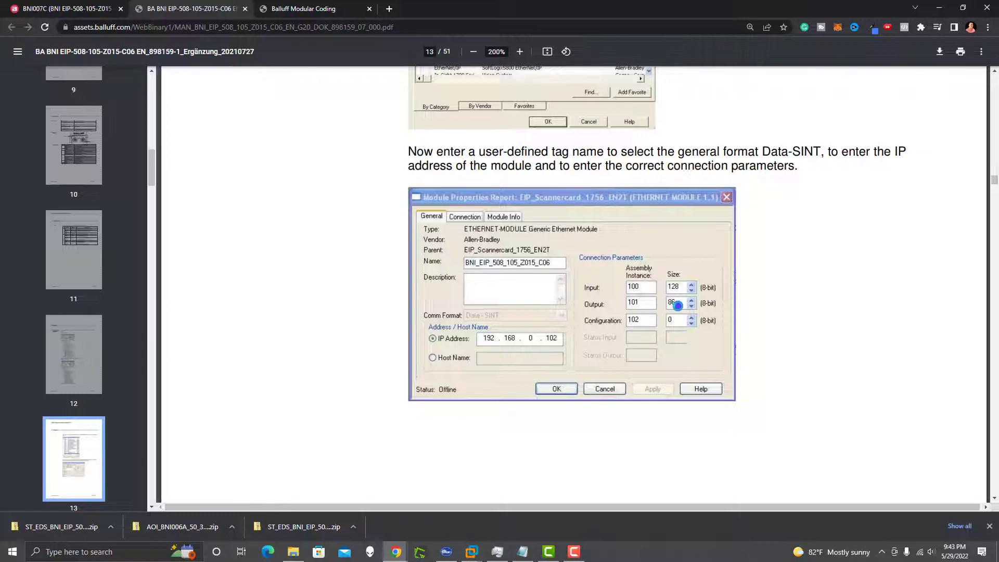
pyautogui.scroll(-7, 584, 349)
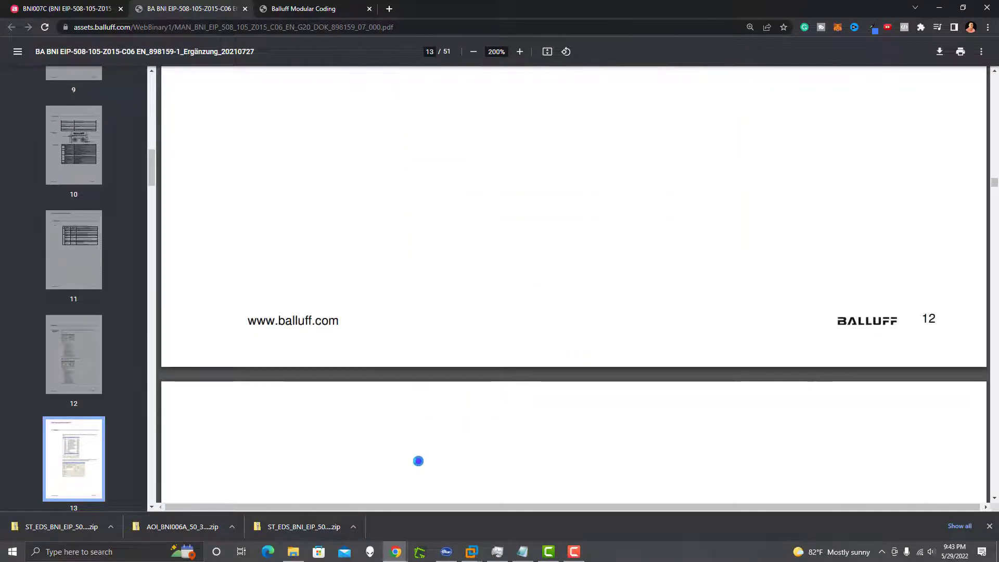
pyautogui.scroll(-3, 418, 461)
# Switch to Logix Designer in the virtual machine, close the Balluff_IO module properties and collapse the Balluff_IO:O tag
pyautogui.moveTo(470, 551)
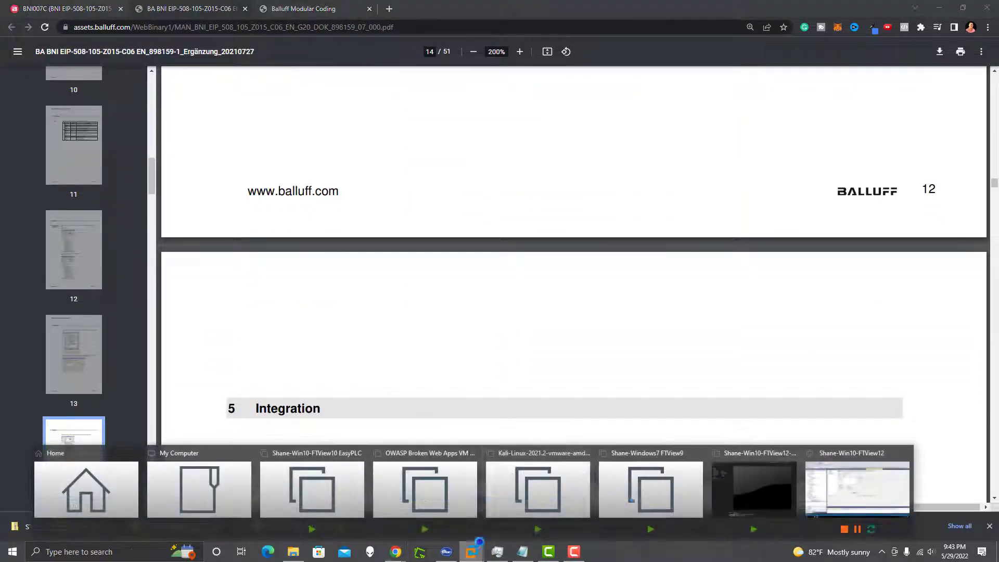
pyautogui.click(769, 481)
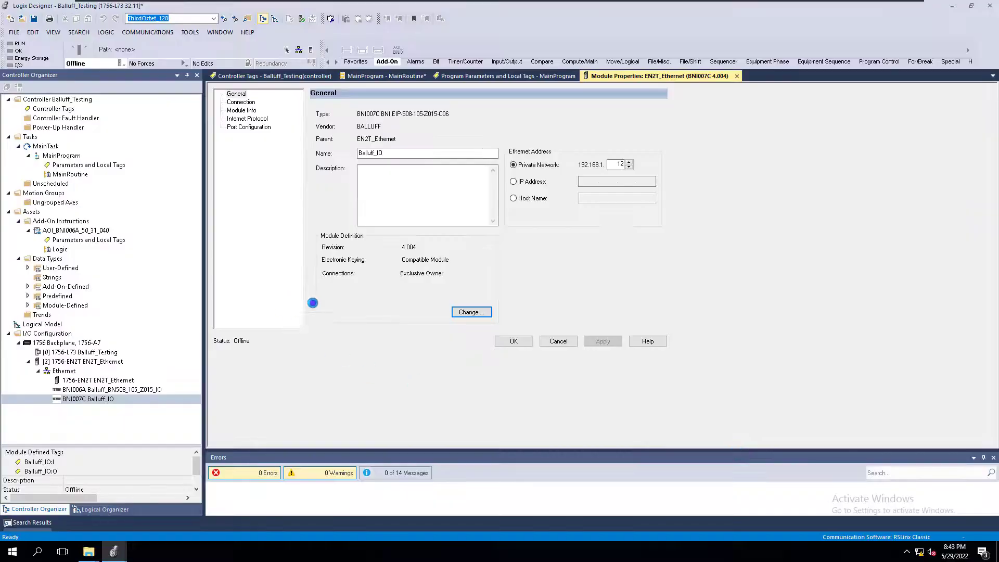
pyautogui.click(513, 341)
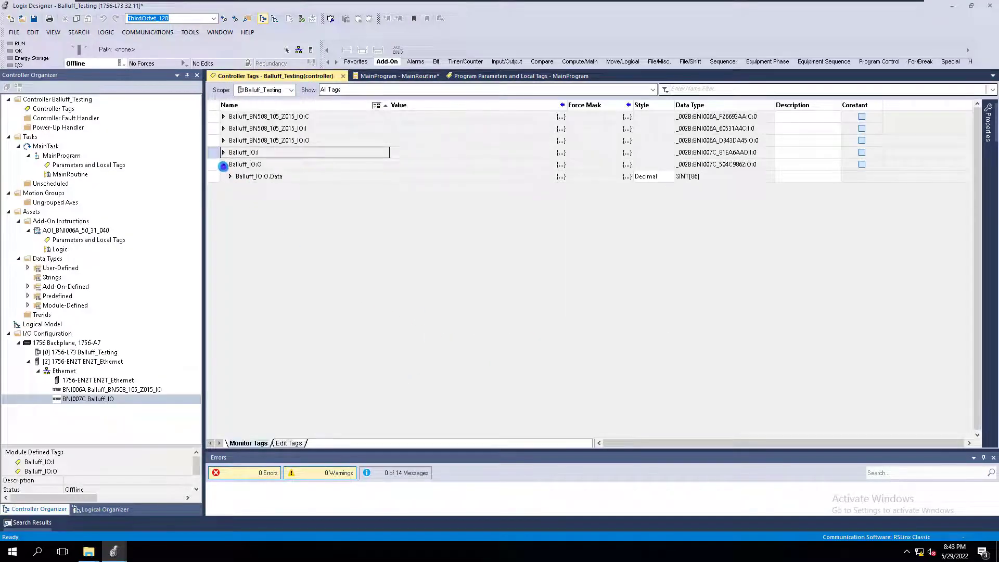
pyautogui.click(224, 164)
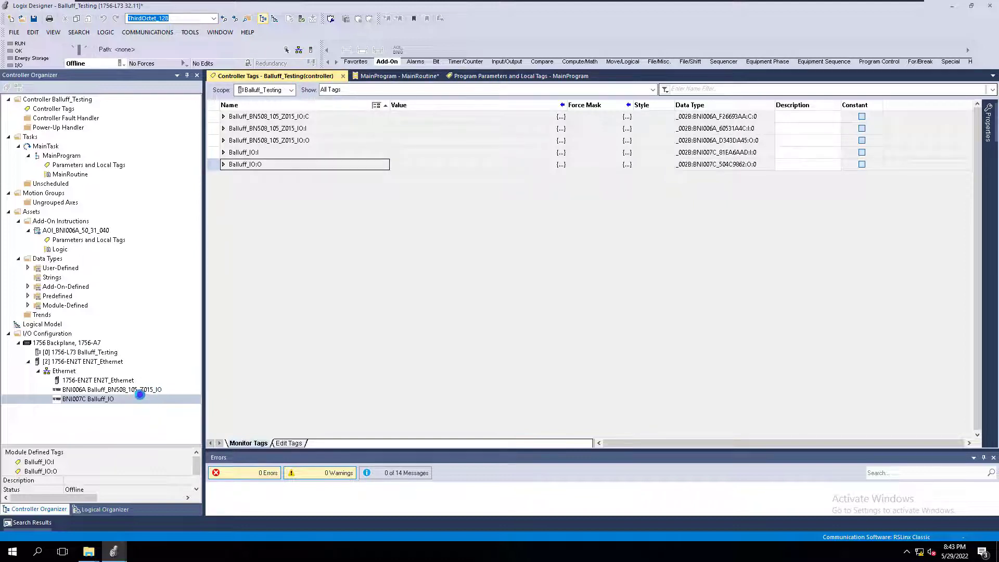
pyautogui.click(190, 32)
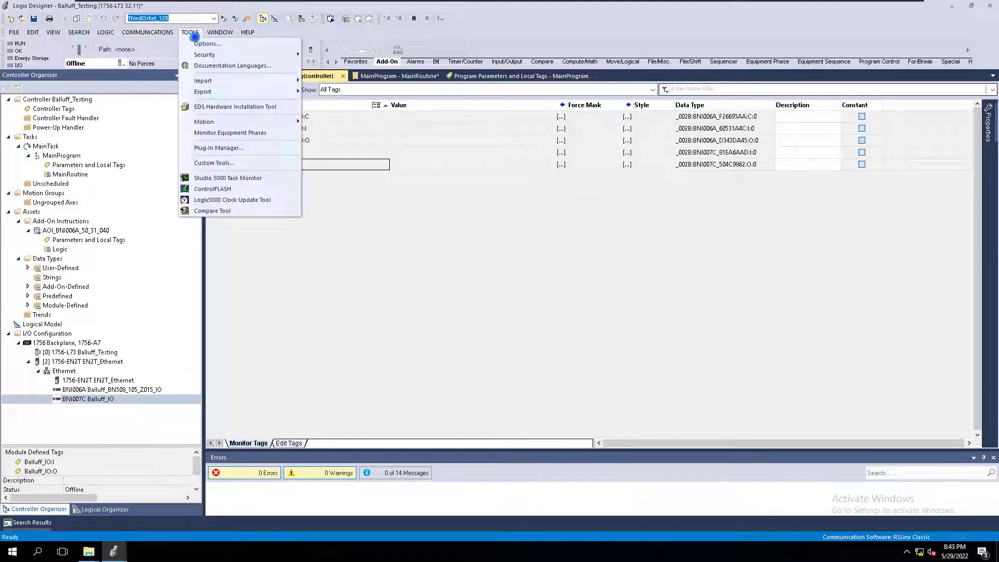
pyautogui.click(211, 108)
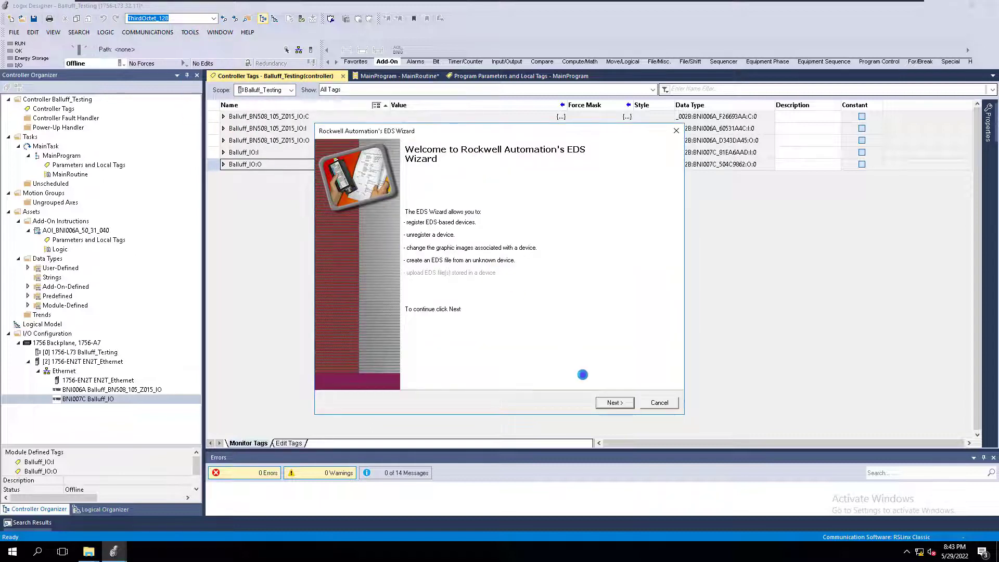
pyautogui.click(650, 402)
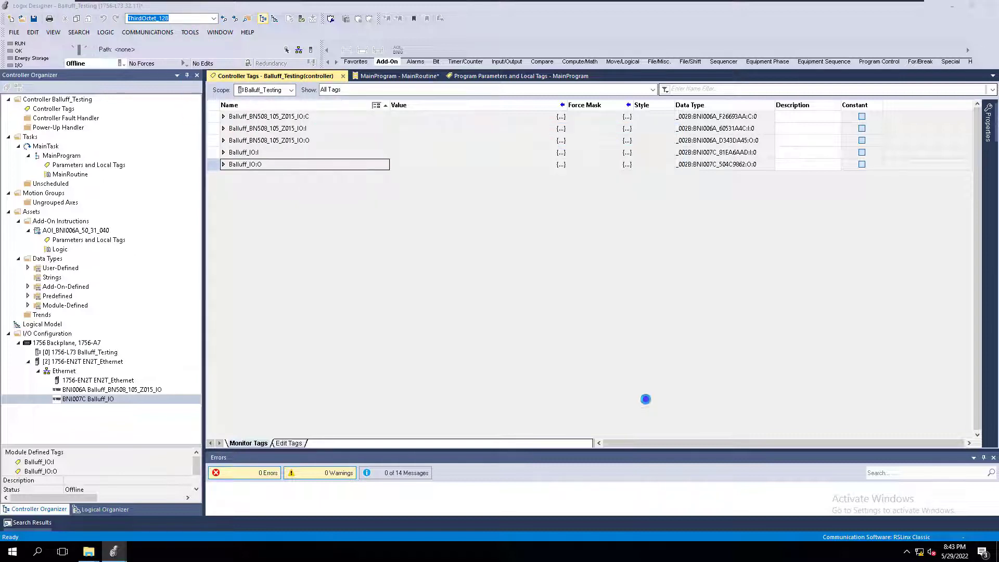
# Start the EDS Hardware Installation Tool and set it to register a directory of EDS files, including subfolders
pyautogui.click(190, 32)
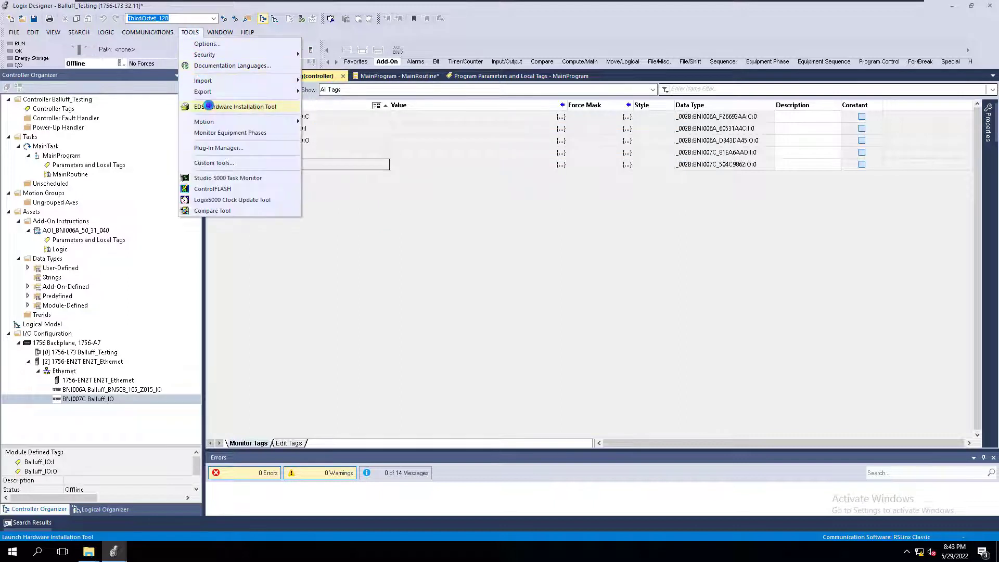
pyautogui.click(237, 106)
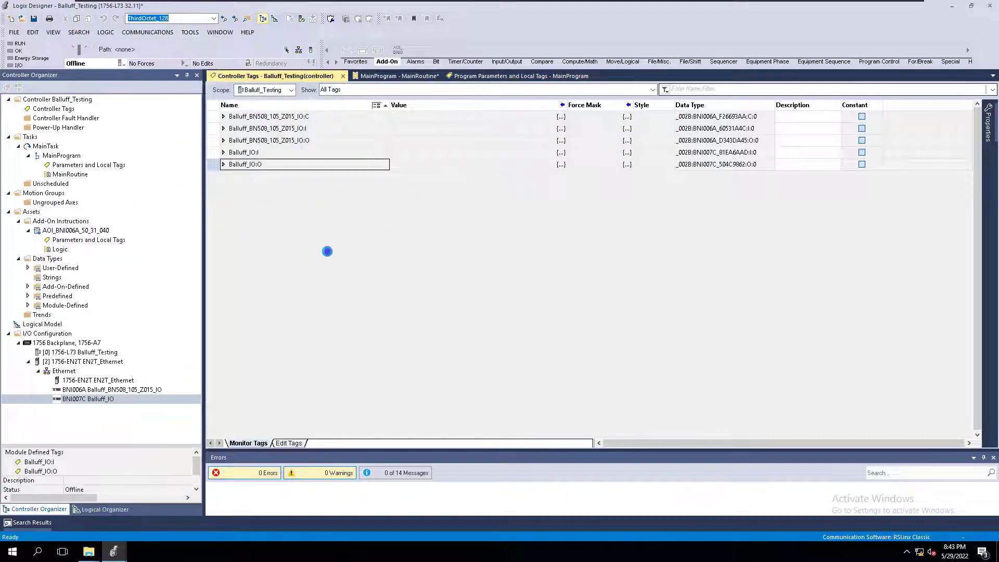
pyautogui.click(614, 402)
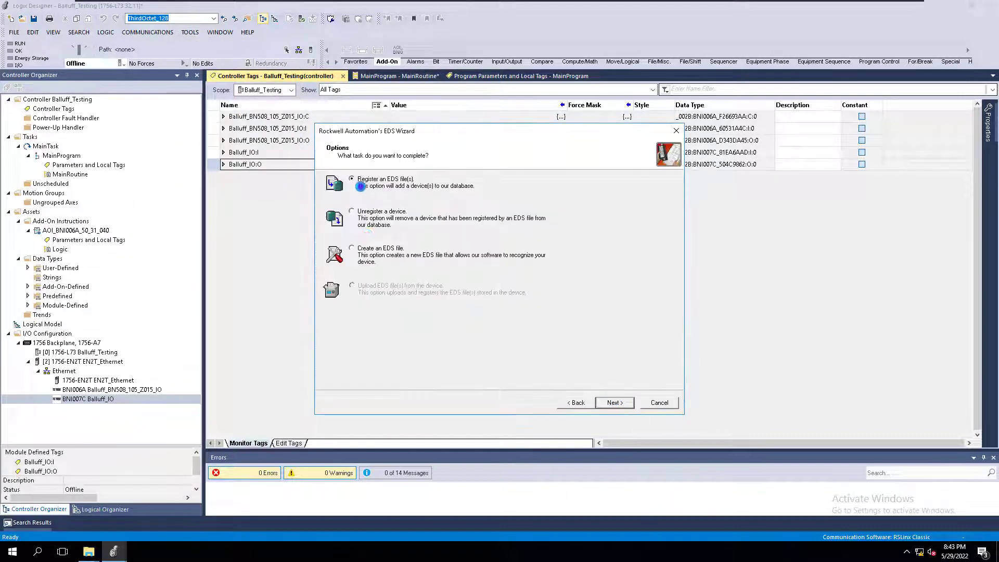
pyautogui.click(612, 402)
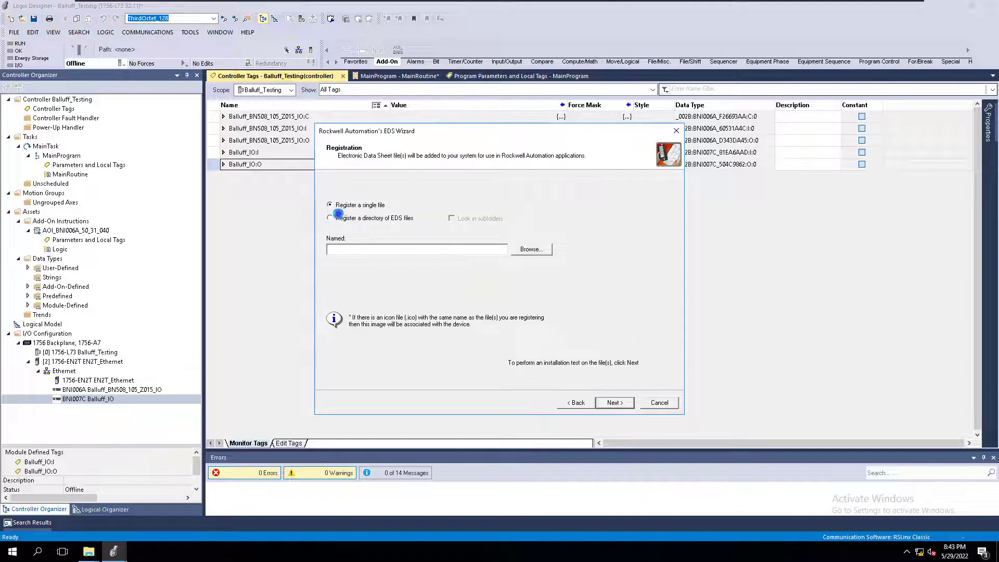
pyautogui.click(327, 217)
pyautogui.click(451, 218)
# Choose the desktop folder ST_EDS_BNI_EIP_508_105_Z015_C06_DRF_898075_03_000 as the EDS directory to register
pyautogui.click(531, 249)
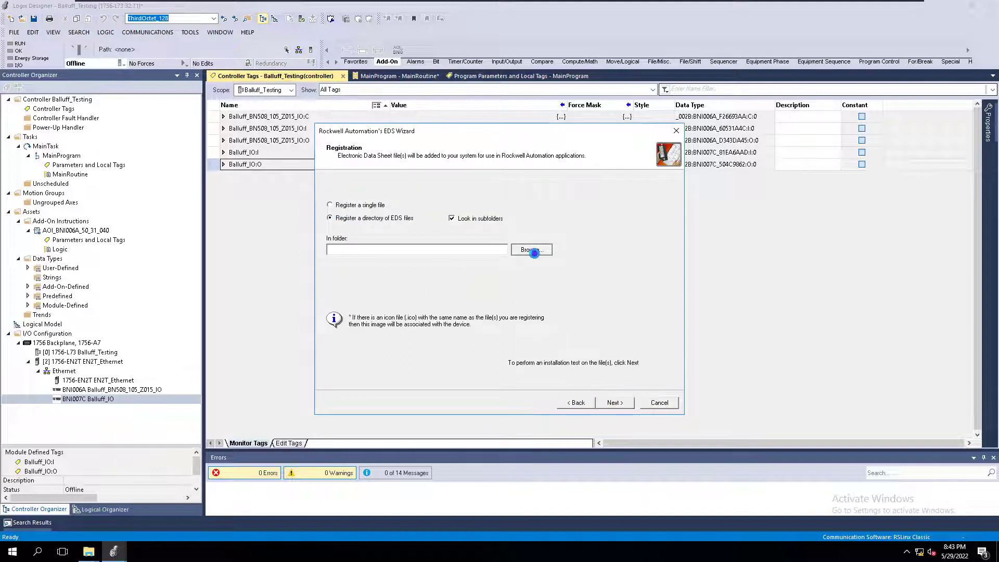
pyautogui.click(440, 235)
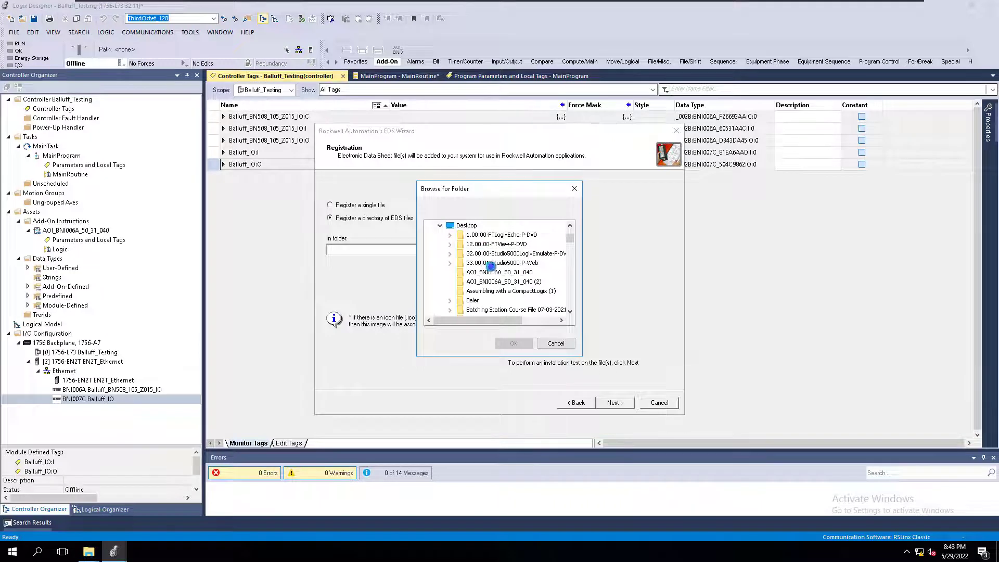
pyautogui.scroll(-10, 486, 271)
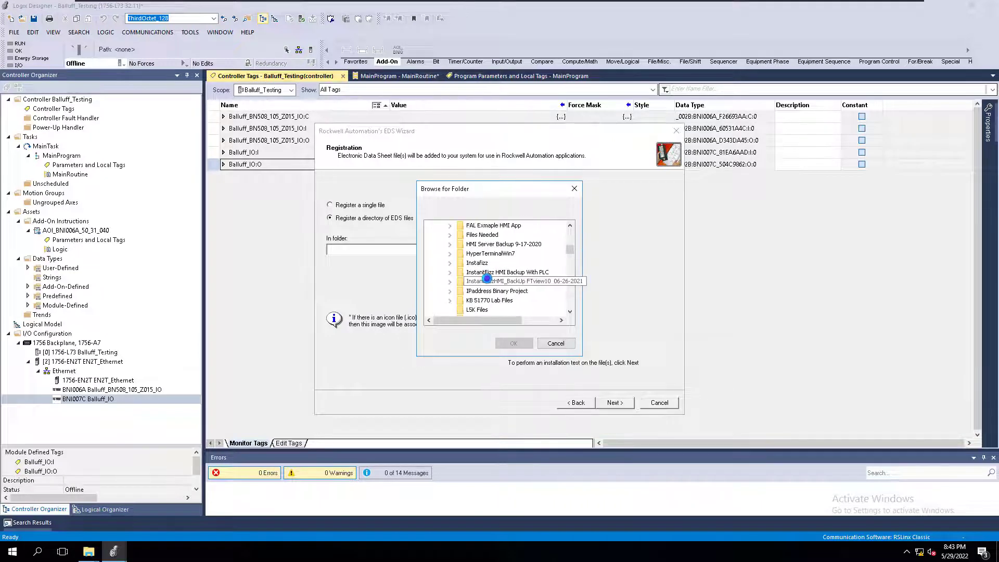
pyautogui.scroll(-5, 486, 281)
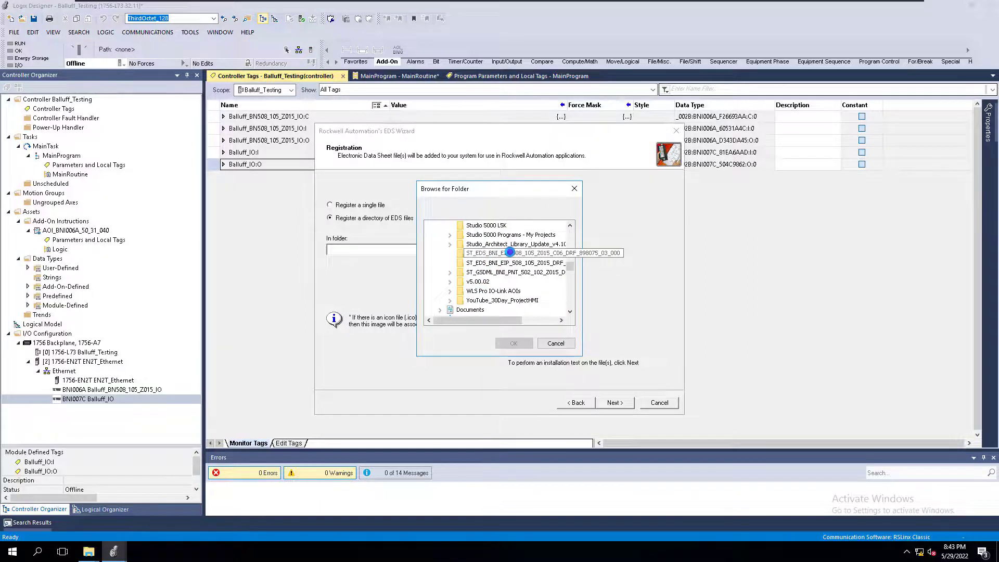
pyautogui.click(510, 252)
pyautogui.click(513, 343)
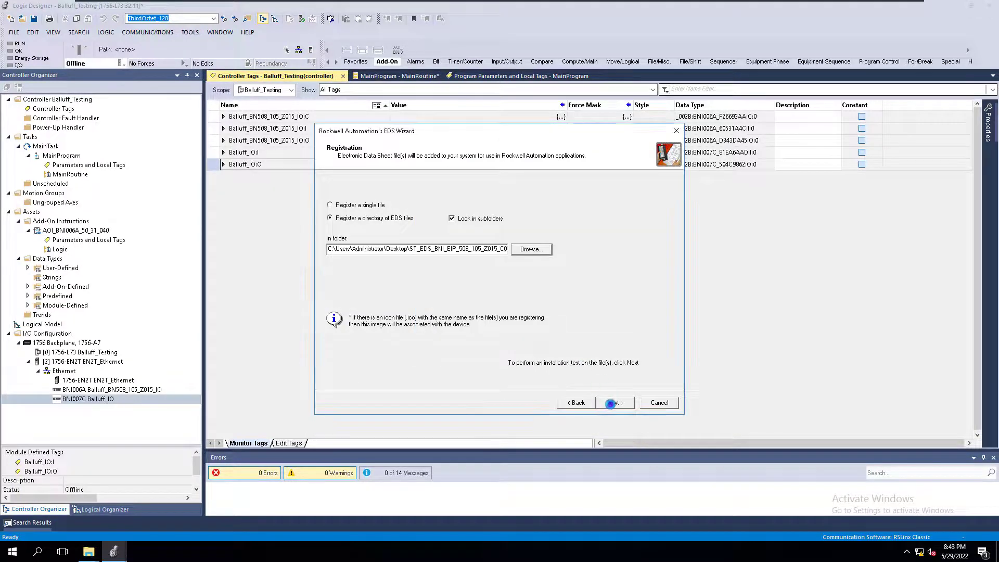
# Complete the EDS registration of BNI EIP-508-105-Z015-C06, keeping its default graphic image
pyautogui.click(610, 403)
pyautogui.click(610, 403)
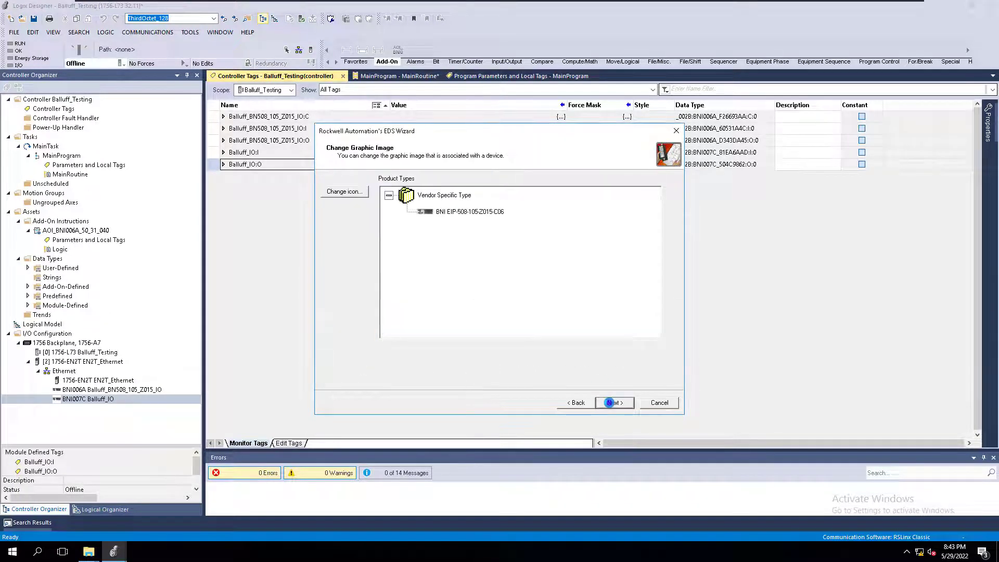
pyautogui.click(609, 403)
pyautogui.click(610, 402)
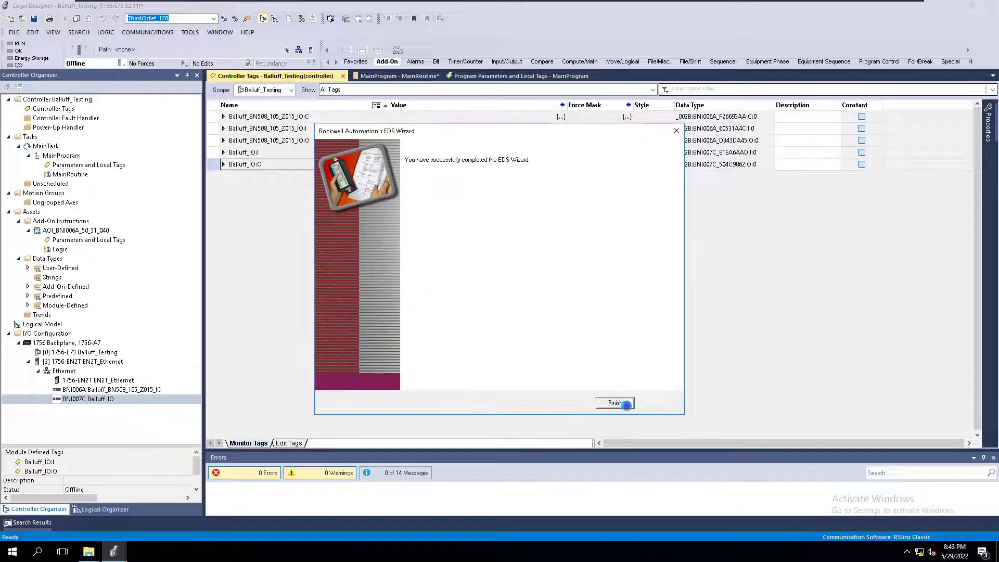
pyautogui.click(607, 403)
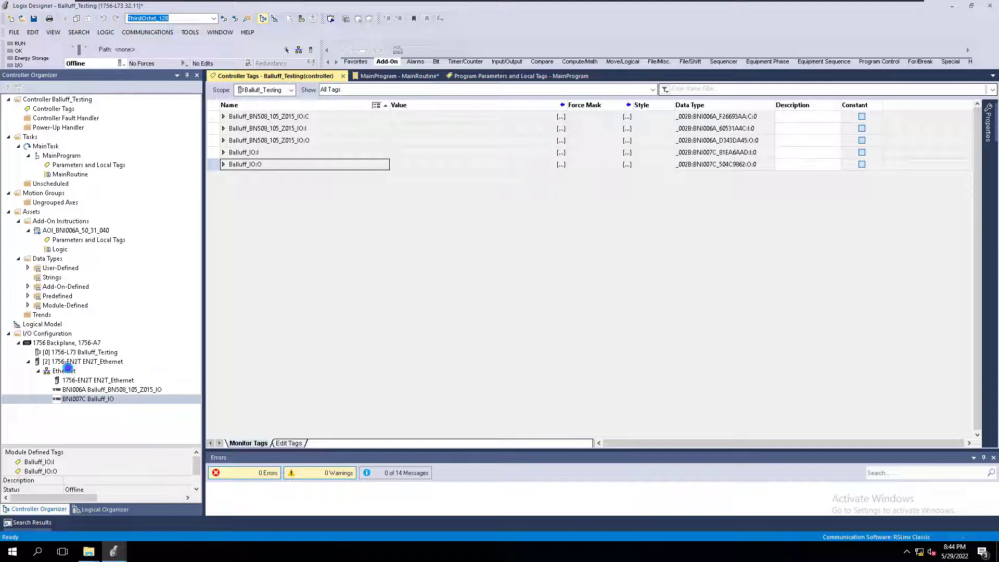
# Search the new-module catalog for the Ethernet network for 508, and close it without creating a module
pyautogui.click(71, 370)
pyautogui.rightClick(62, 371)
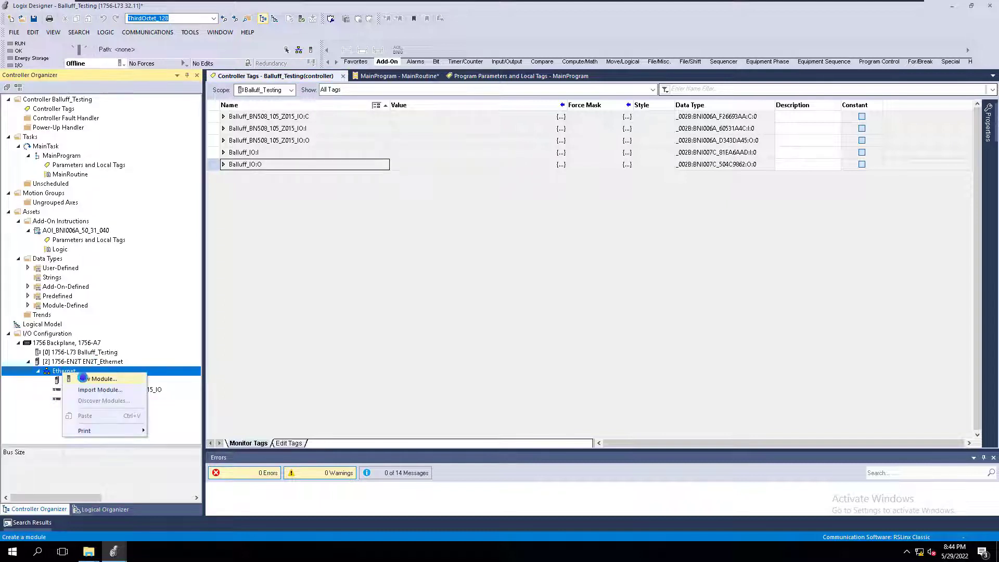
pyautogui.click(102, 380)
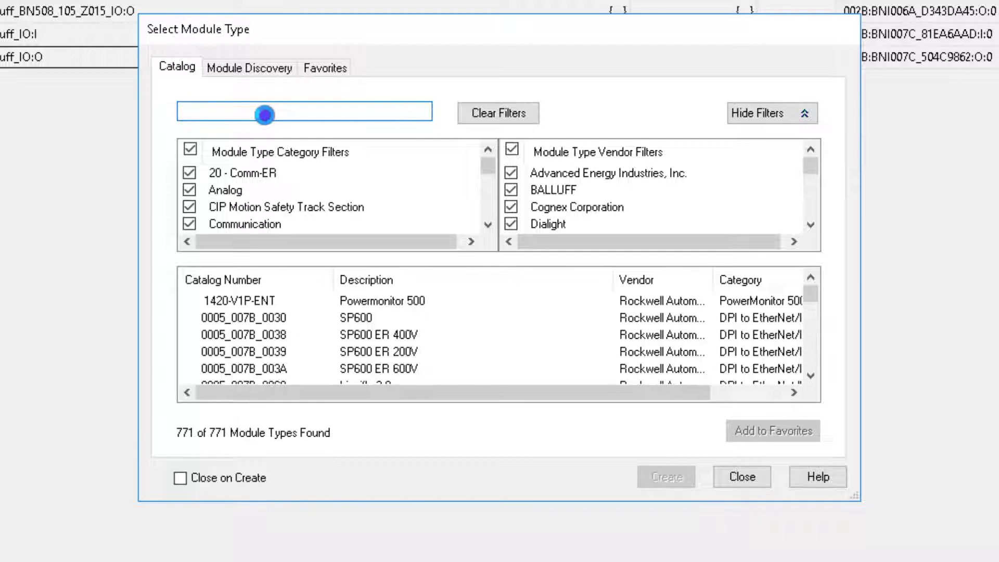
pyautogui.write('508')
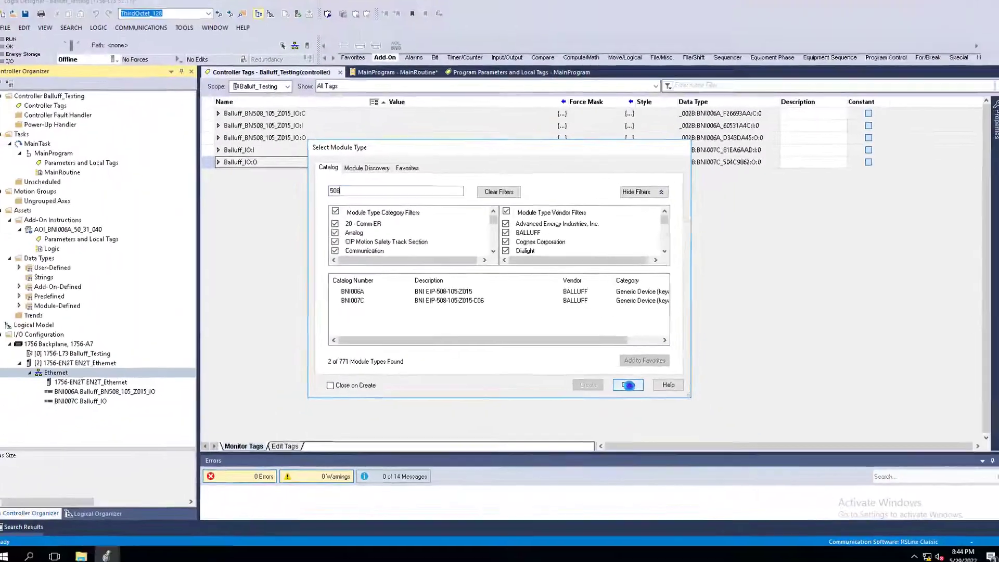
pyautogui.click(741, 477)
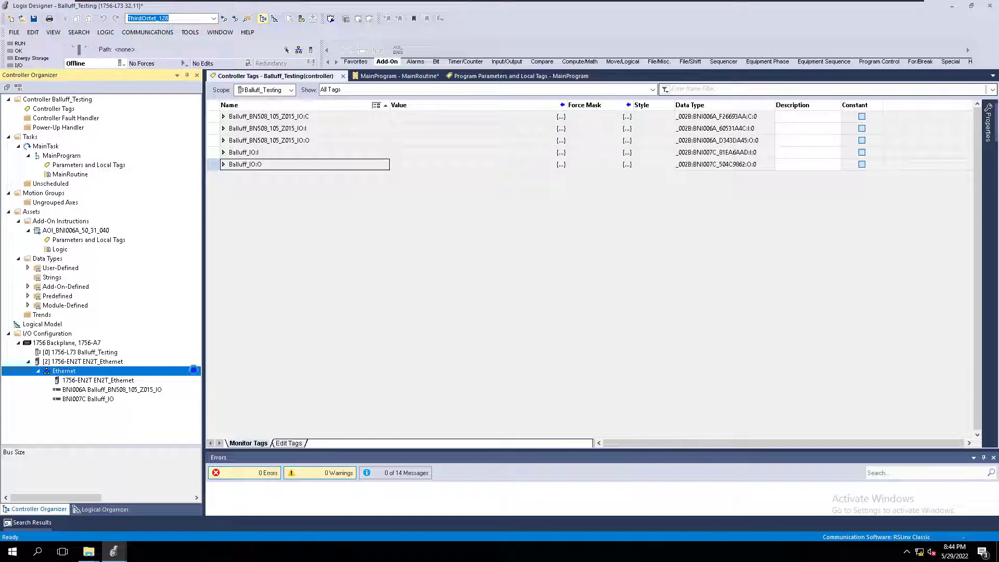
# Select the BNI006A module in the I/O configuration and open MainRoutine to view its add-on instruction
pyautogui.click(156, 390)
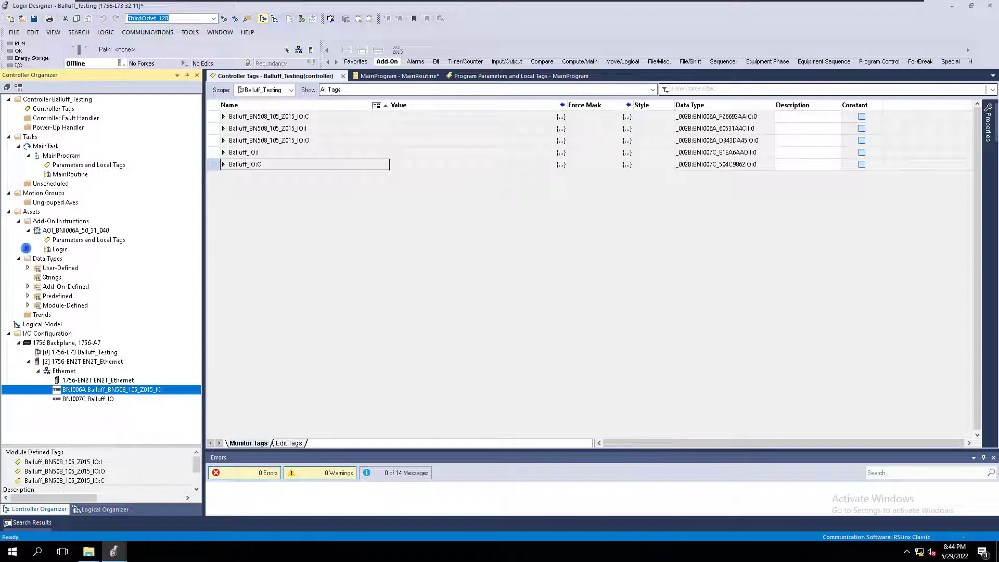
pyautogui.doubleClick(70, 174)
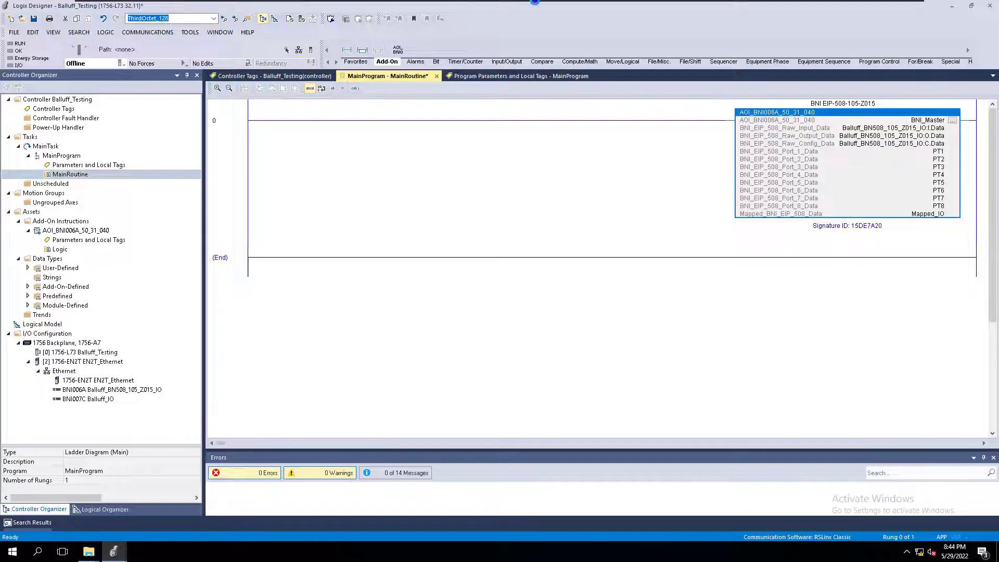
# Switch to the browser and open the Rockwell AOI Distribution page from the Balluff Modular Coding main navigation
pyautogui.moveTo(622, 3)
pyautogui.click(883, 8)
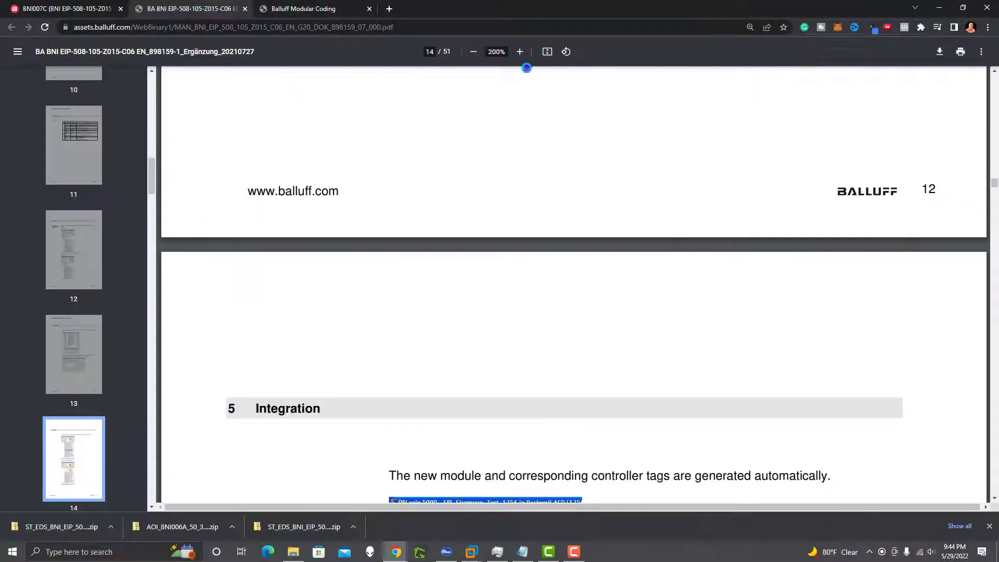
pyautogui.click(290, 8)
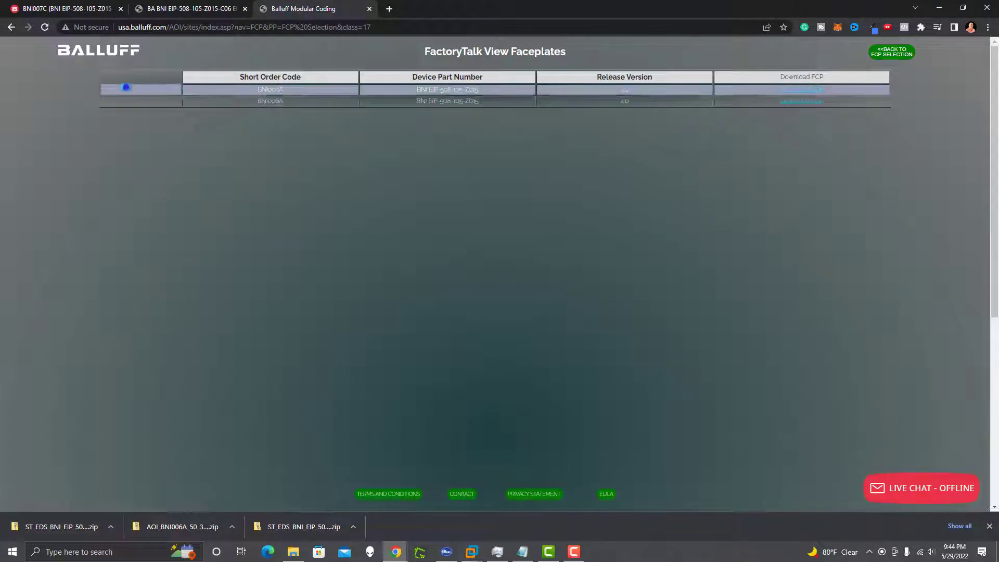
pyautogui.click(10, 27)
pyautogui.click(11, 27)
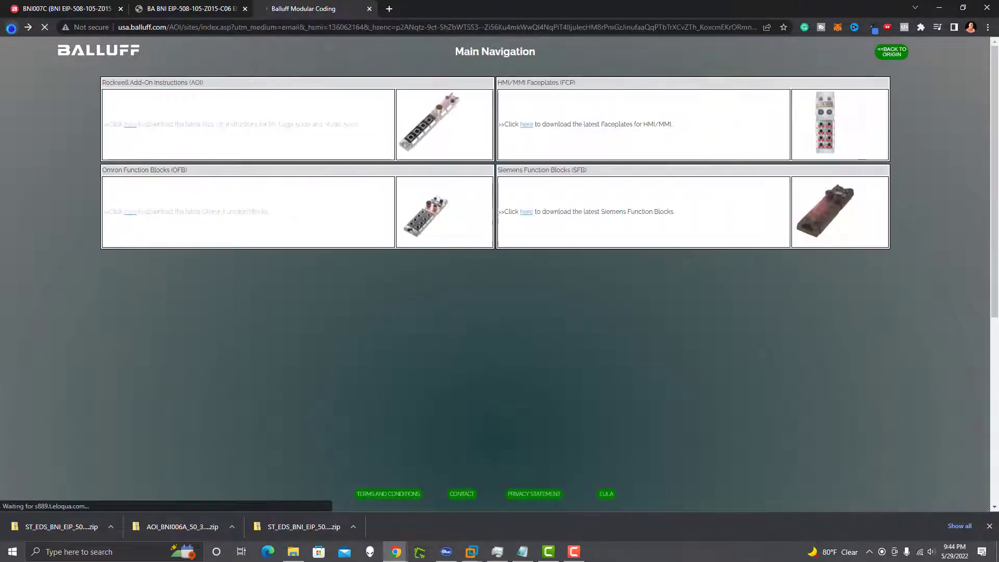
pyautogui.click(130, 123)
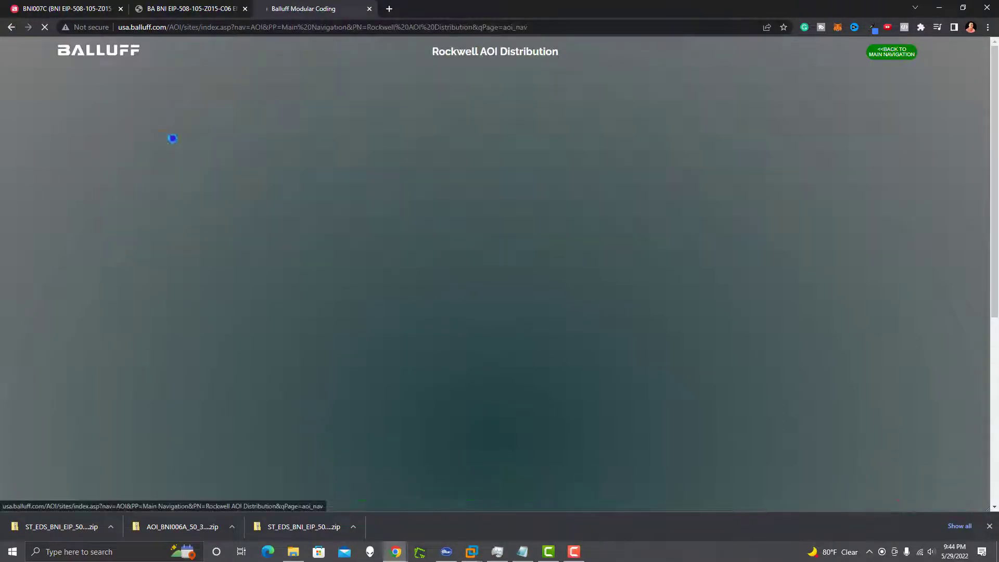
pyautogui.click(570, 30)
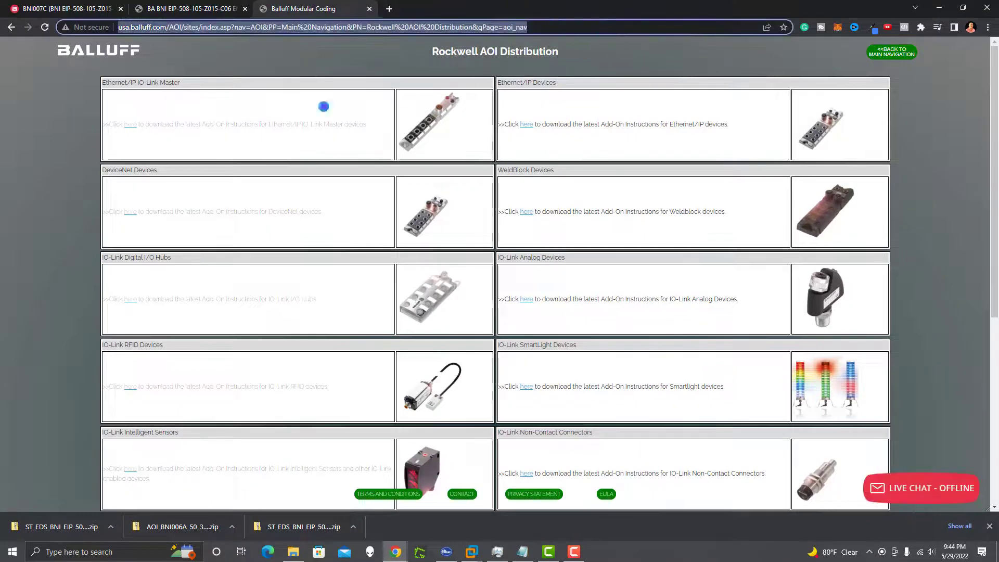
# From the BNI007C product page, go to Balluff's Downloads, open PLC modular coding and review the AOI agreement form
pyautogui.click(87, 8)
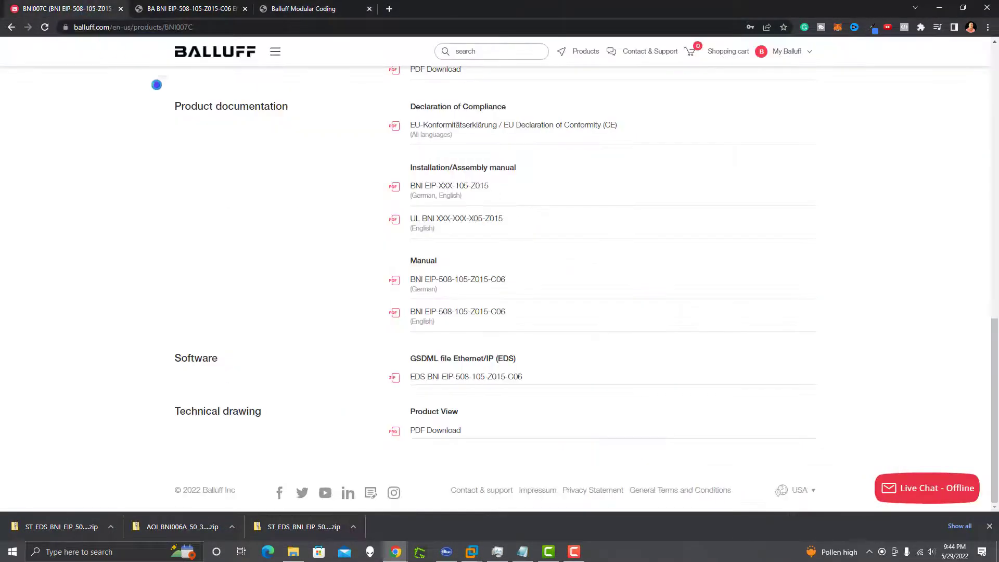
pyautogui.scroll(3, 332, 133)
pyautogui.click(274, 52)
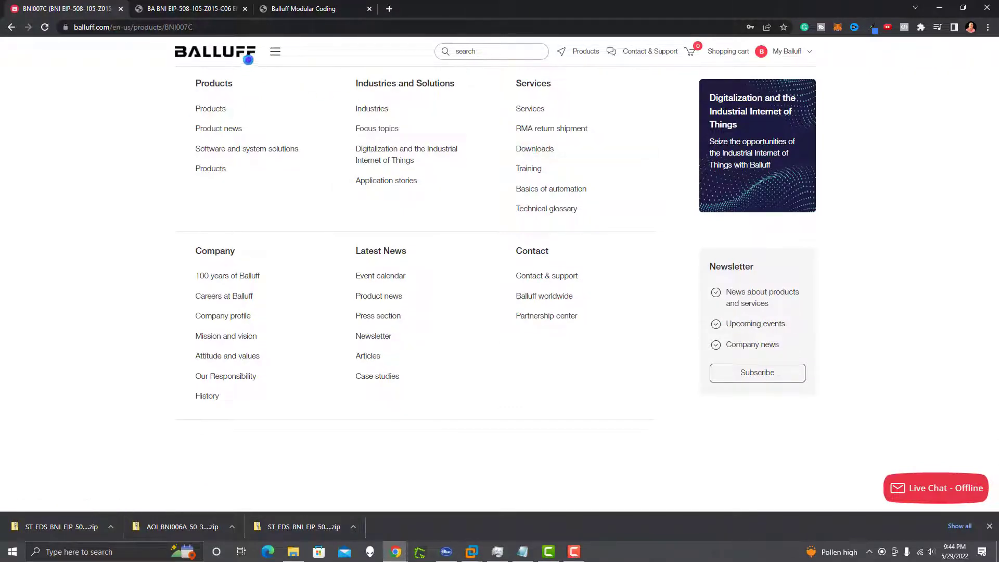
pyautogui.click(542, 149)
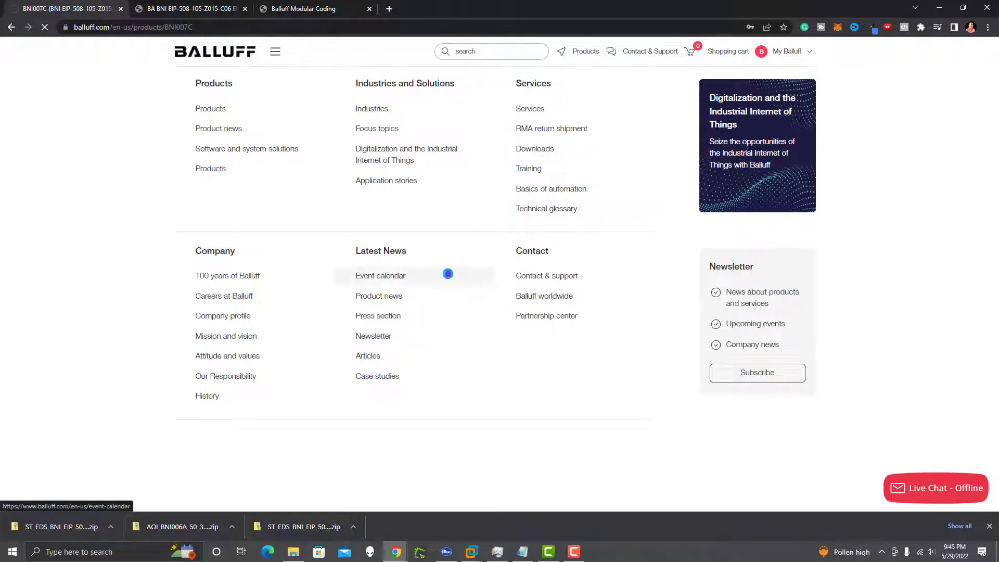
pyautogui.scroll(-10, 451, 272)
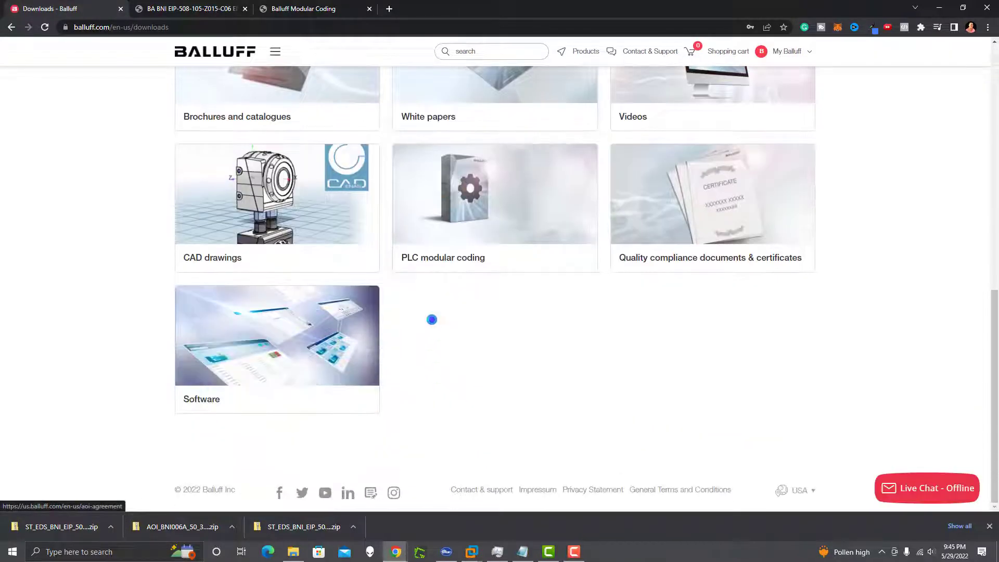
pyautogui.click(451, 259)
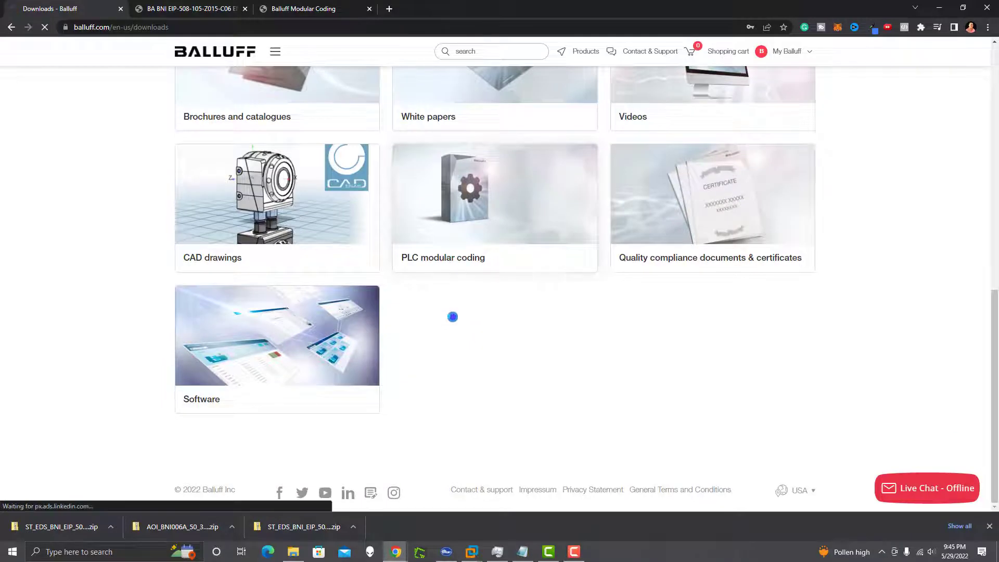
pyautogui.scroll(-1, 437, 348)
pyautogui.scroll(-5, 367, 250)
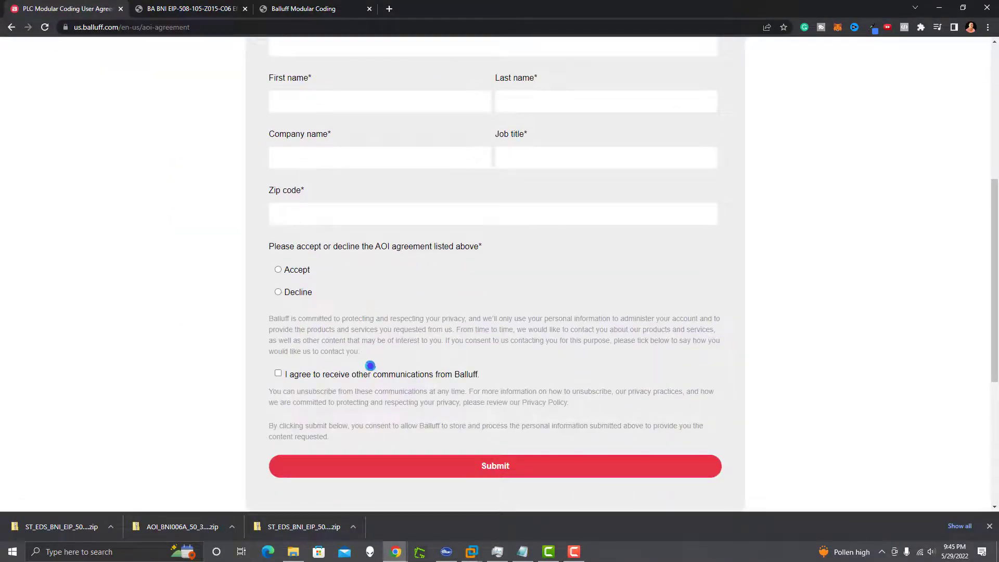
# Open the Ethernet/IP IO-Link Master add-on instruction list on the Balluff Modular Coding site and return to Logix Designer
pyautogui.click(287, 5)
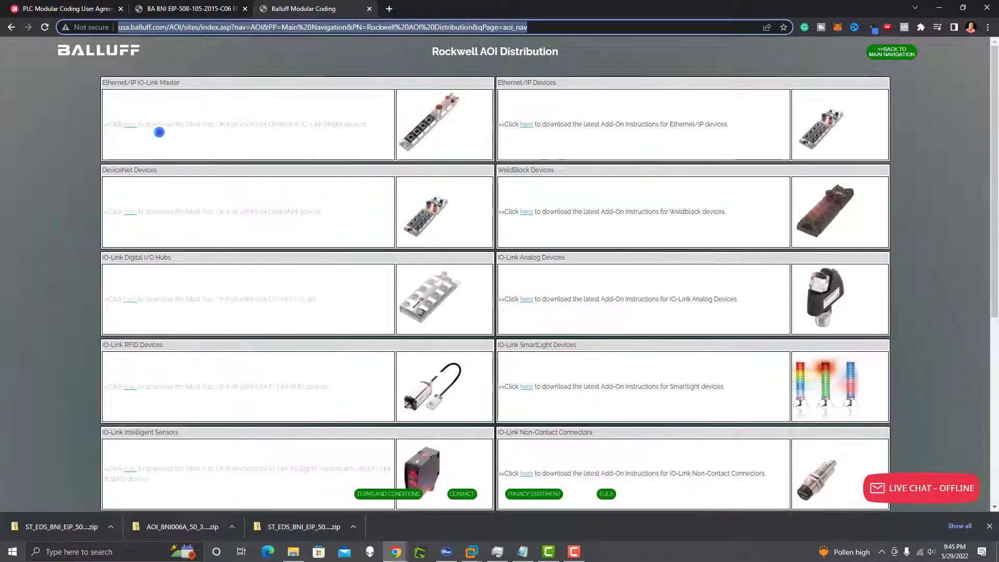
pyautogui.click(128, 124)
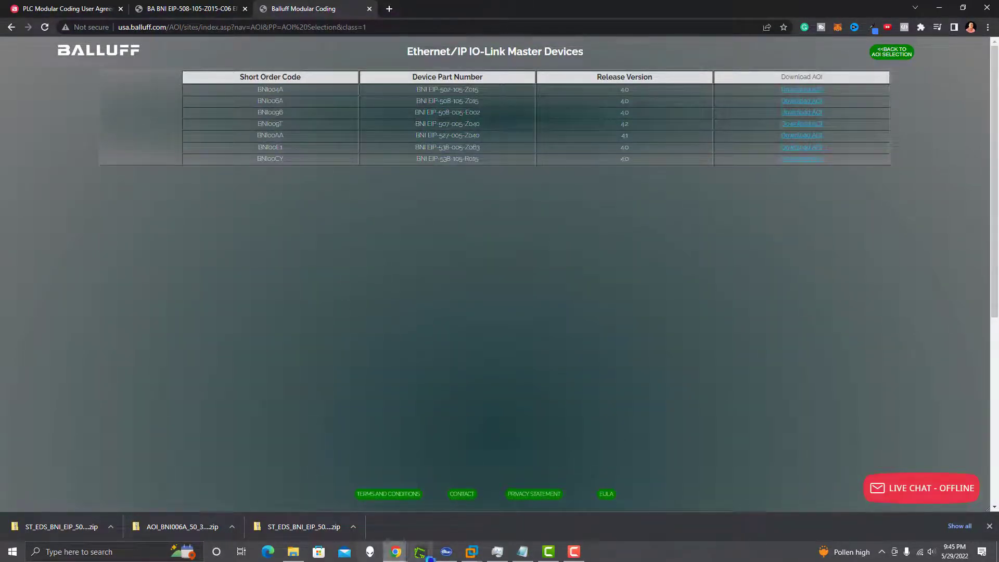
pyautogui.moveTo(471, 551)
pyautogui.click(848, 489)
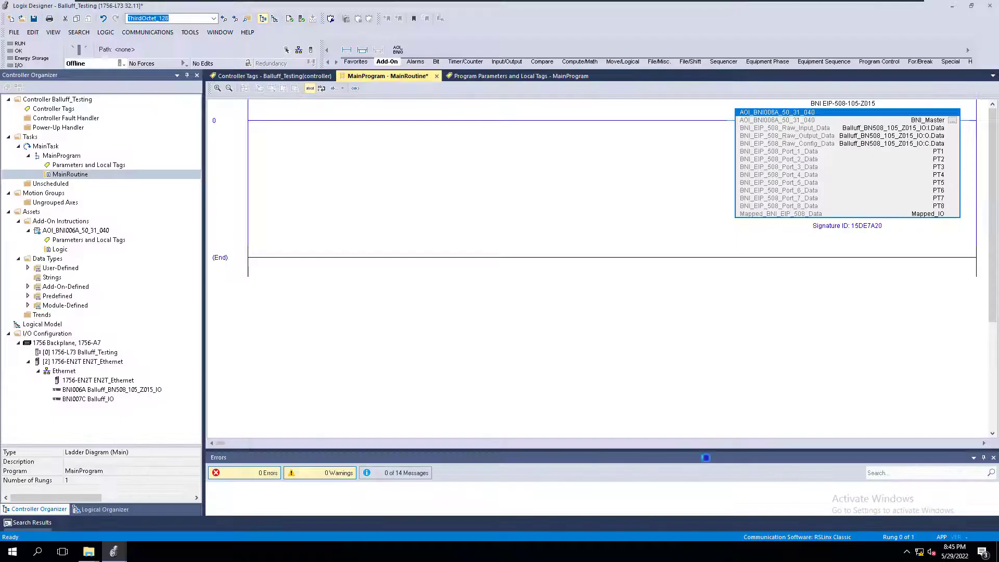